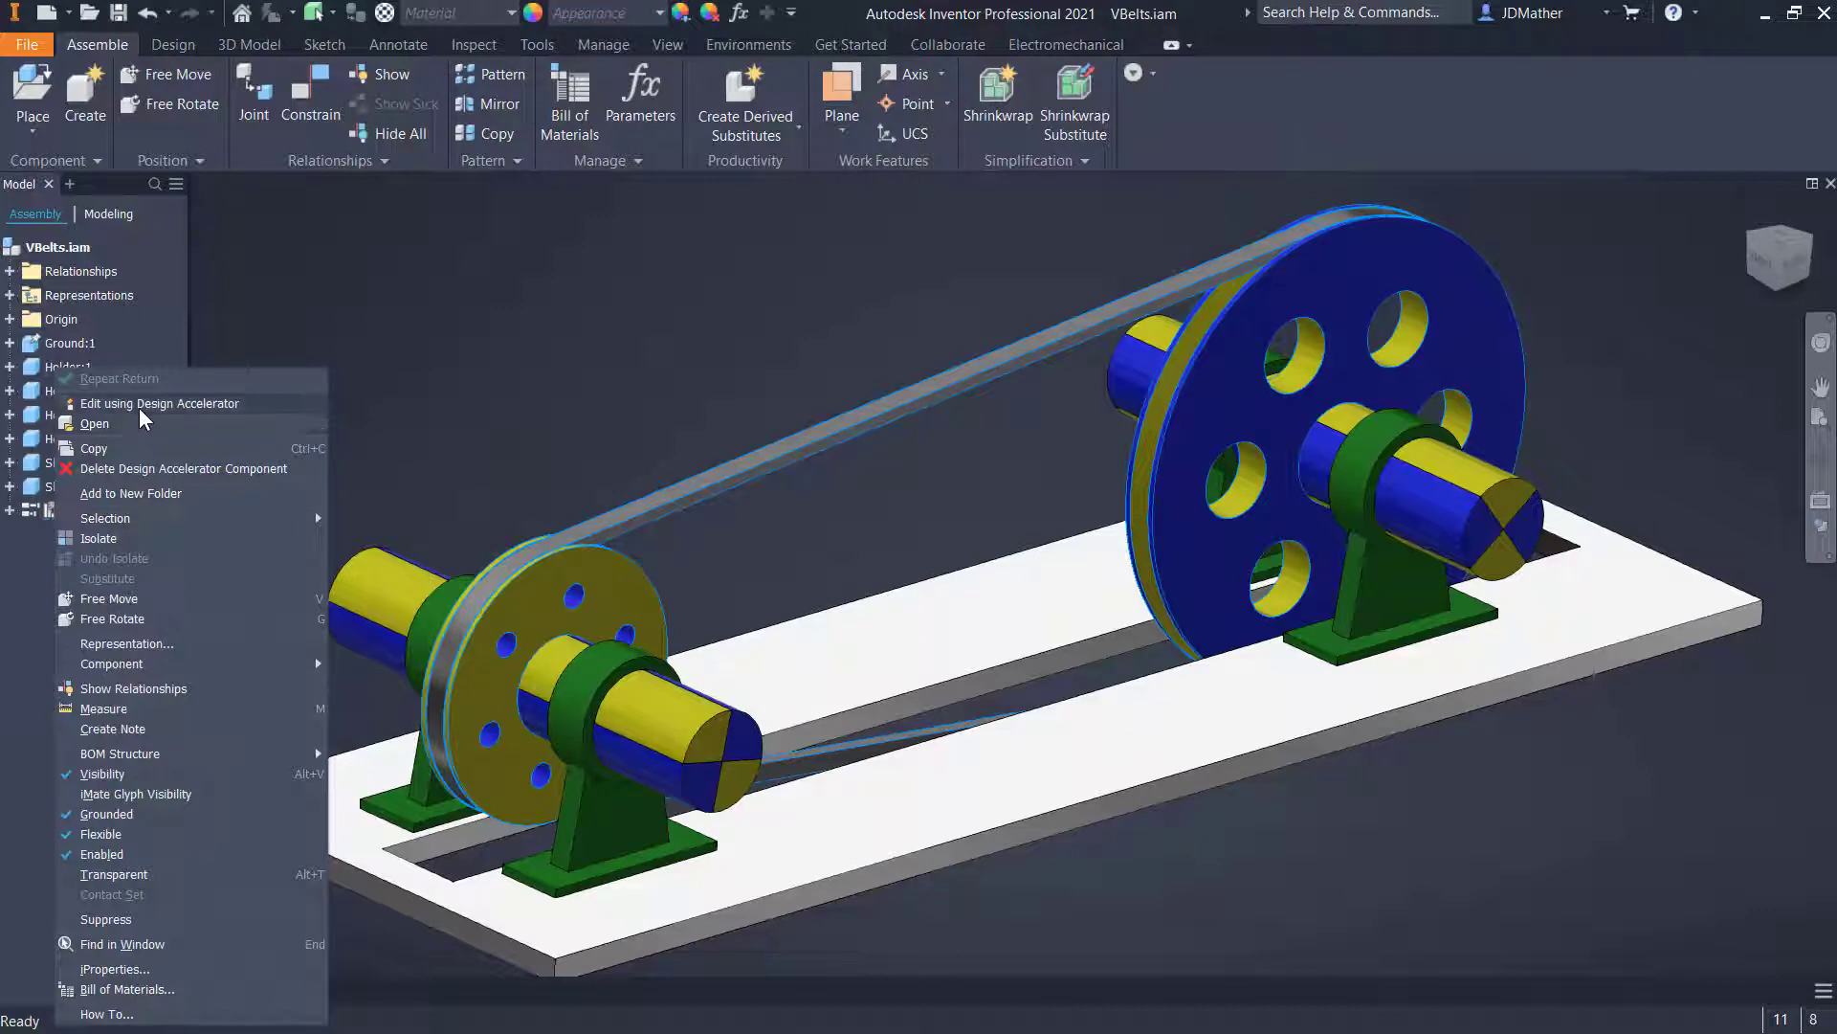
- Open the V-belt transmission for editing and set its calculation type to Design Number of Belts
left_click(140, 408)
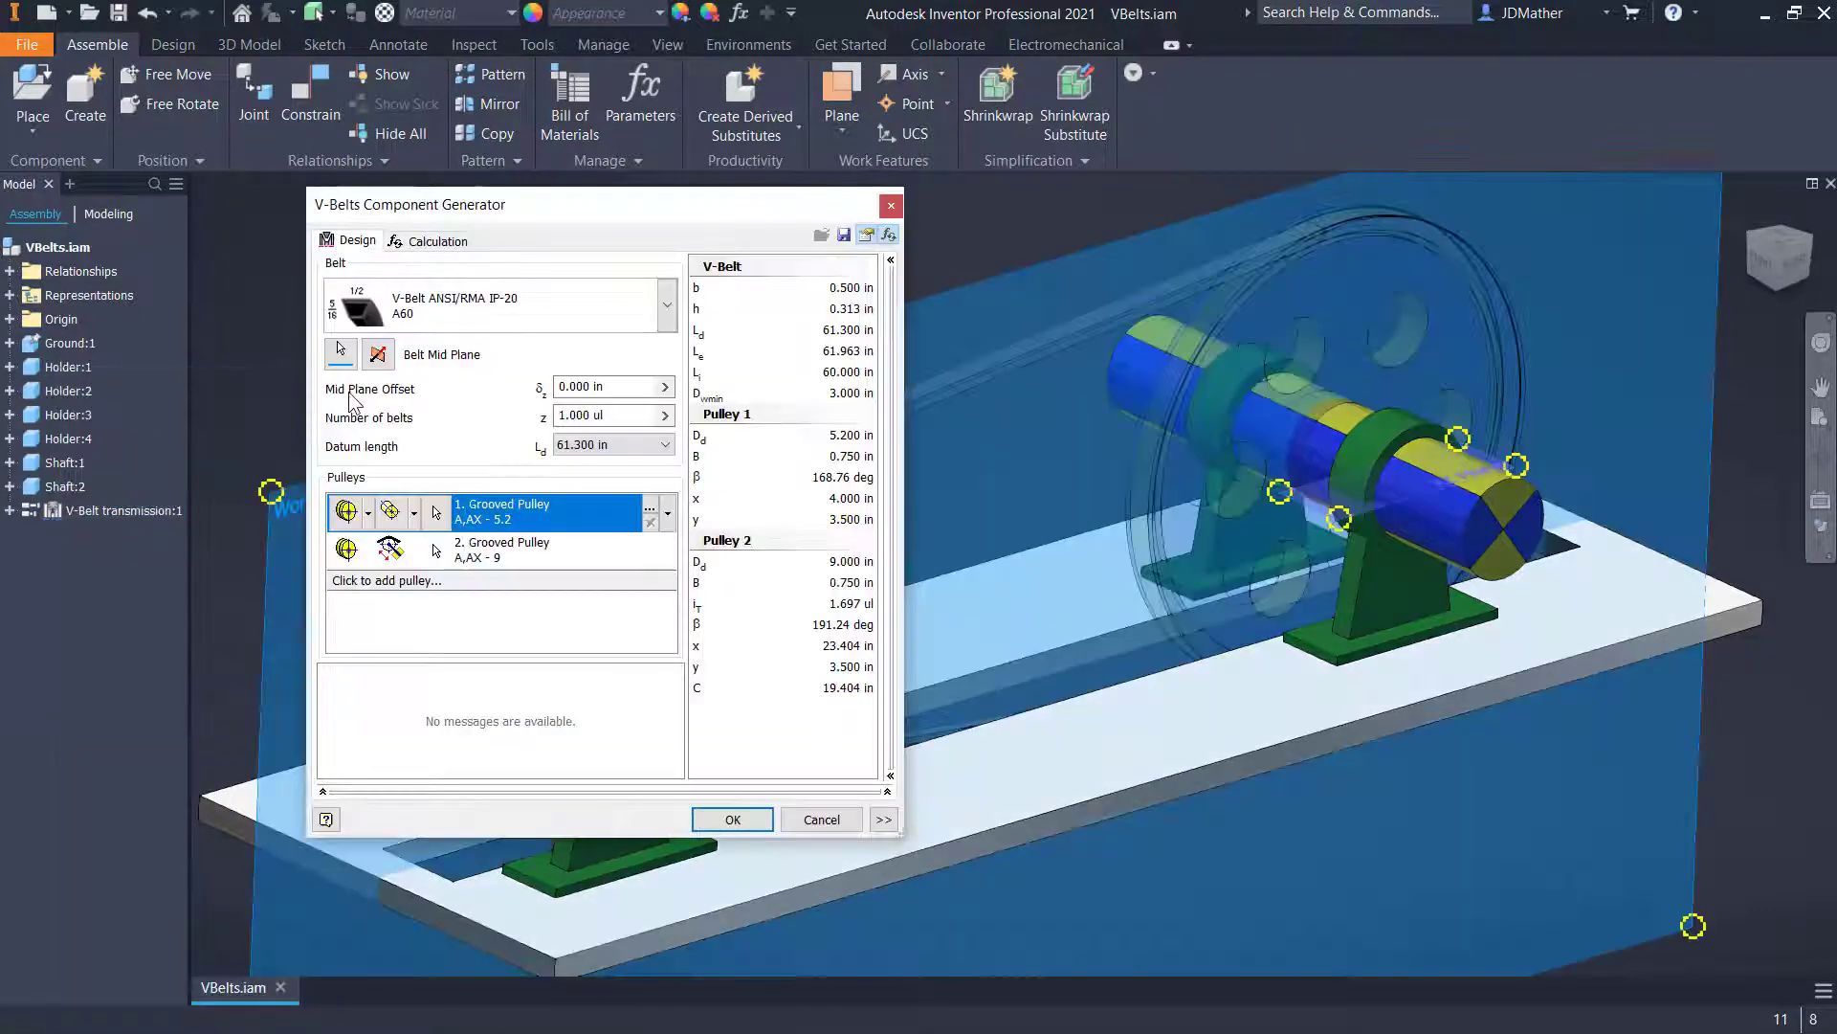
left_click(440, 242)
left_click(352, 242)
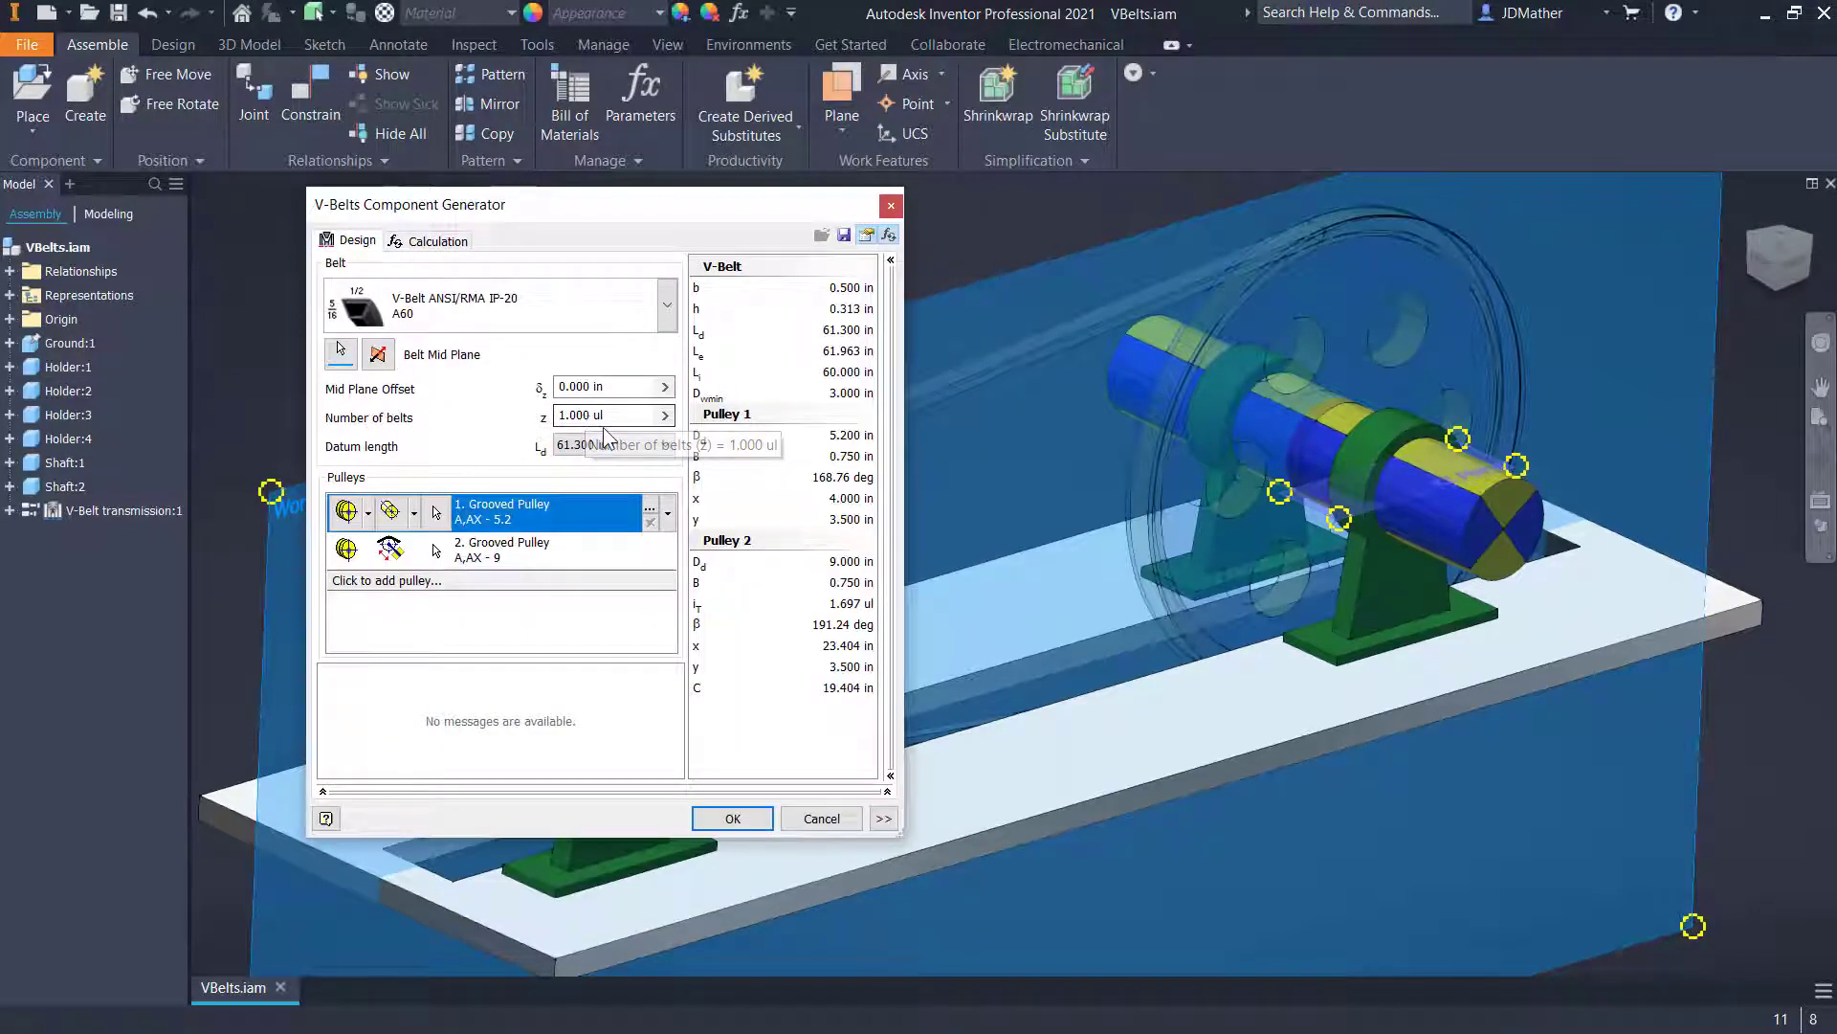
left_click(435, 241)
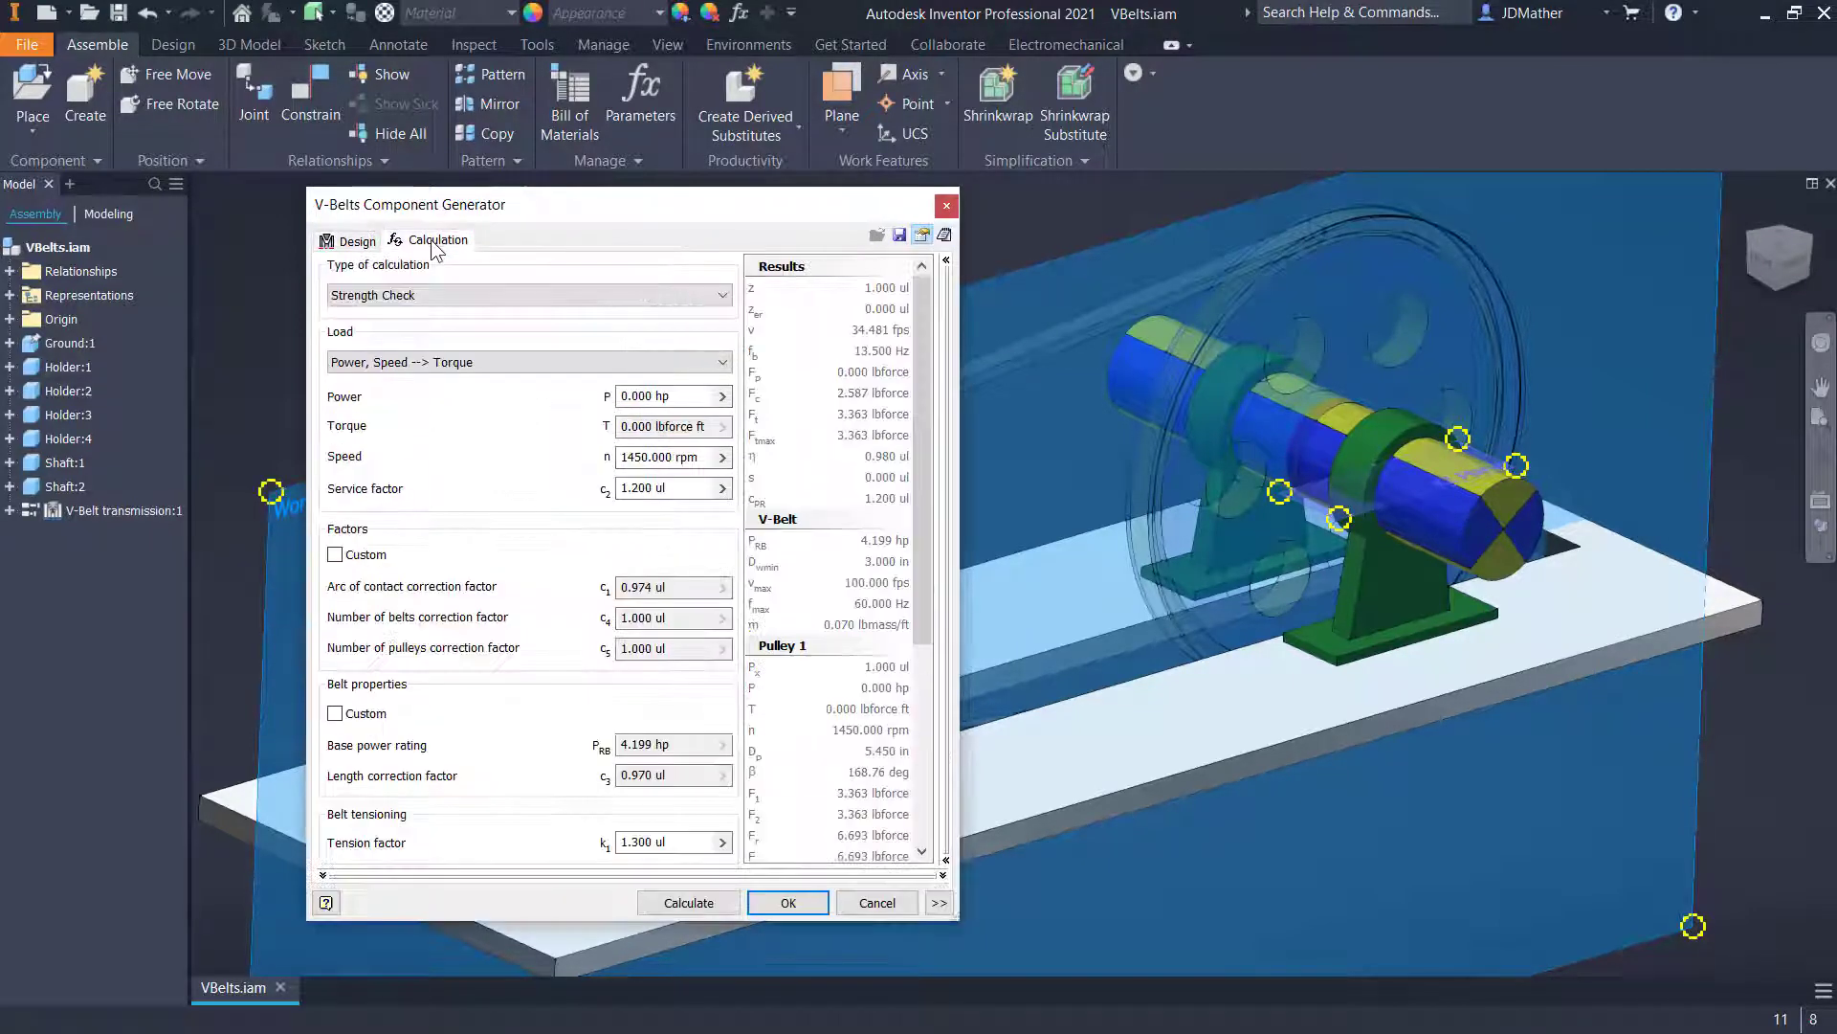
left_click(396, 299)
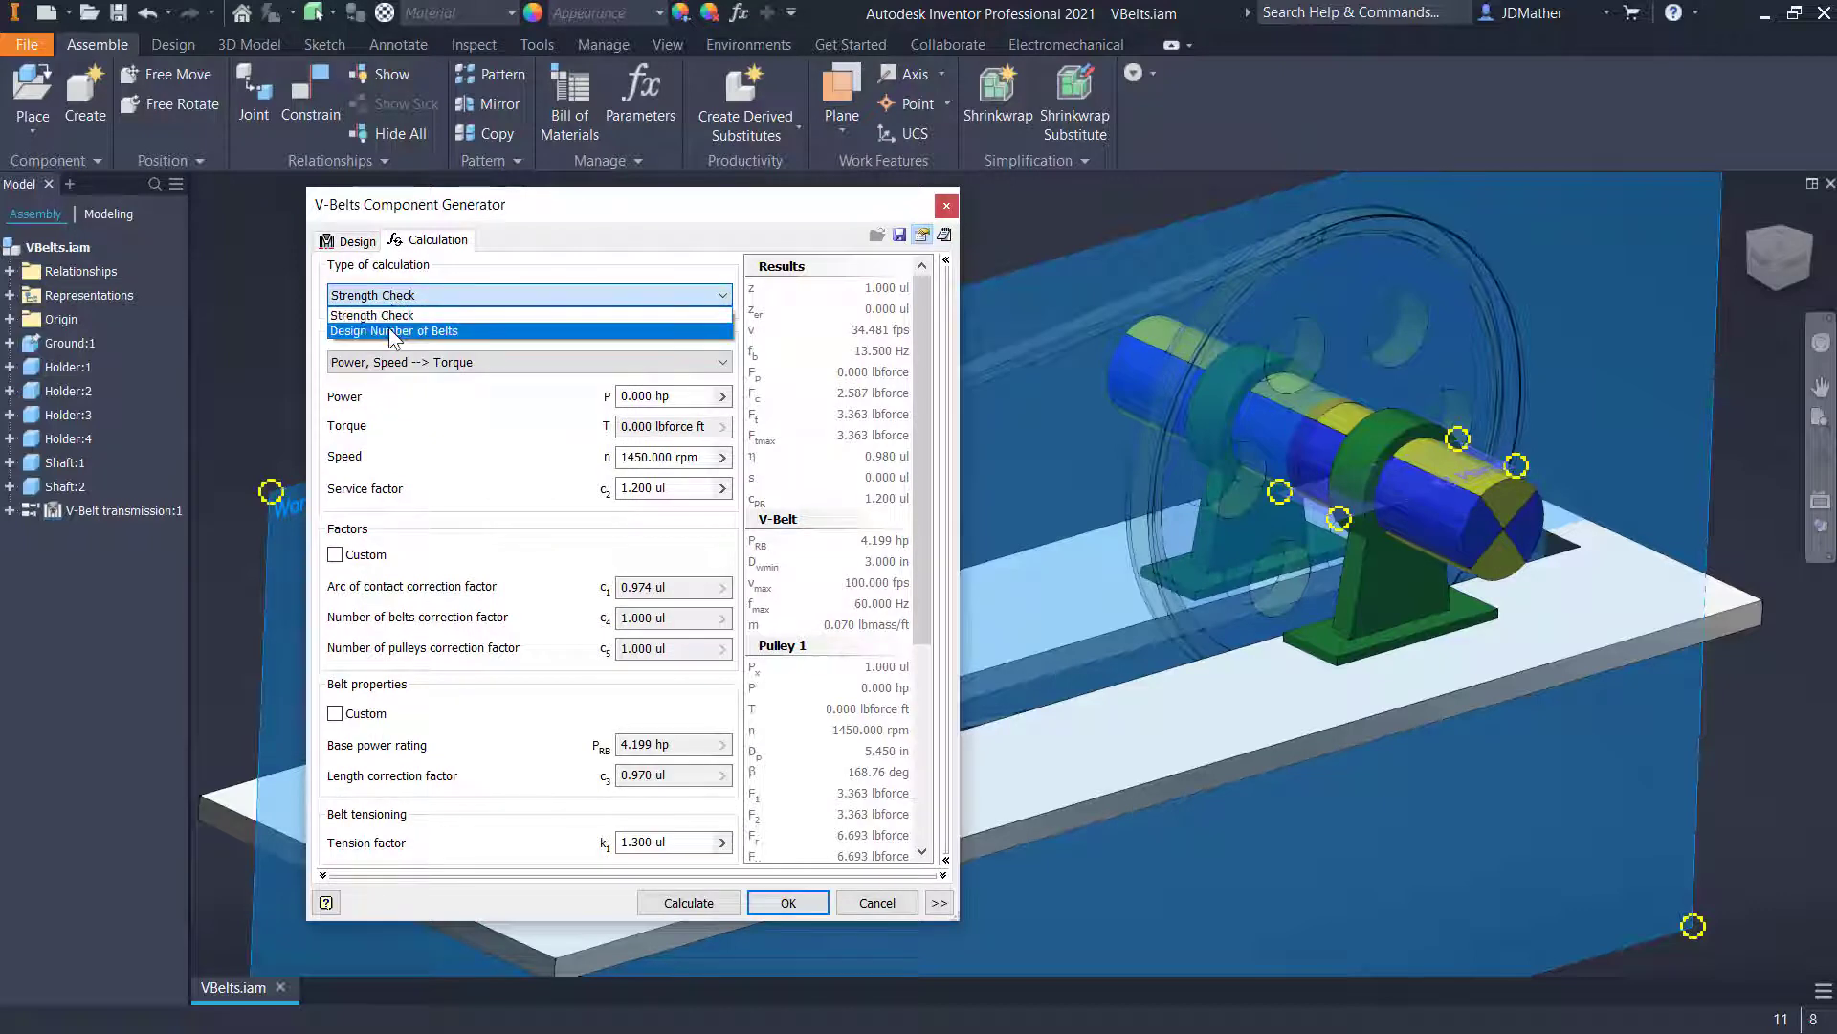
left_click(392, 331)
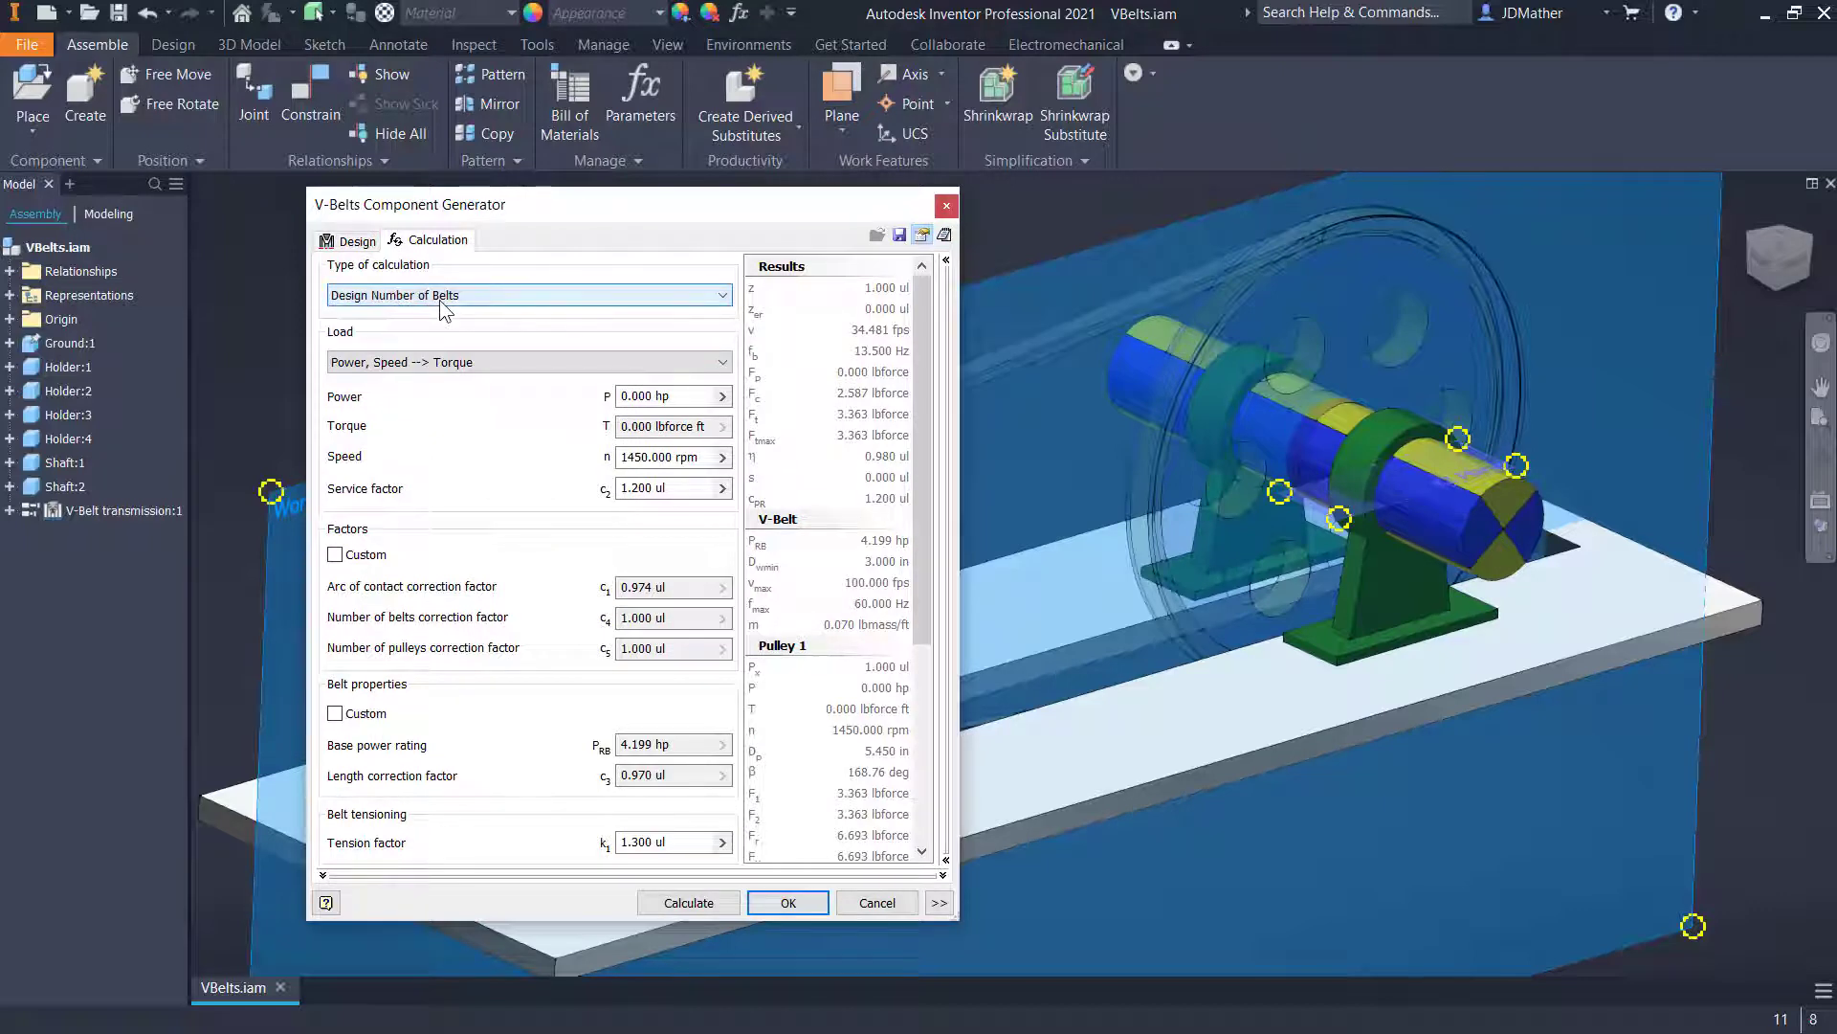
- Set the belt drive's power to 4 hp, calculate the required belts, and apply the result to the transmission
left_click_drag(680, 397, 516, 408)
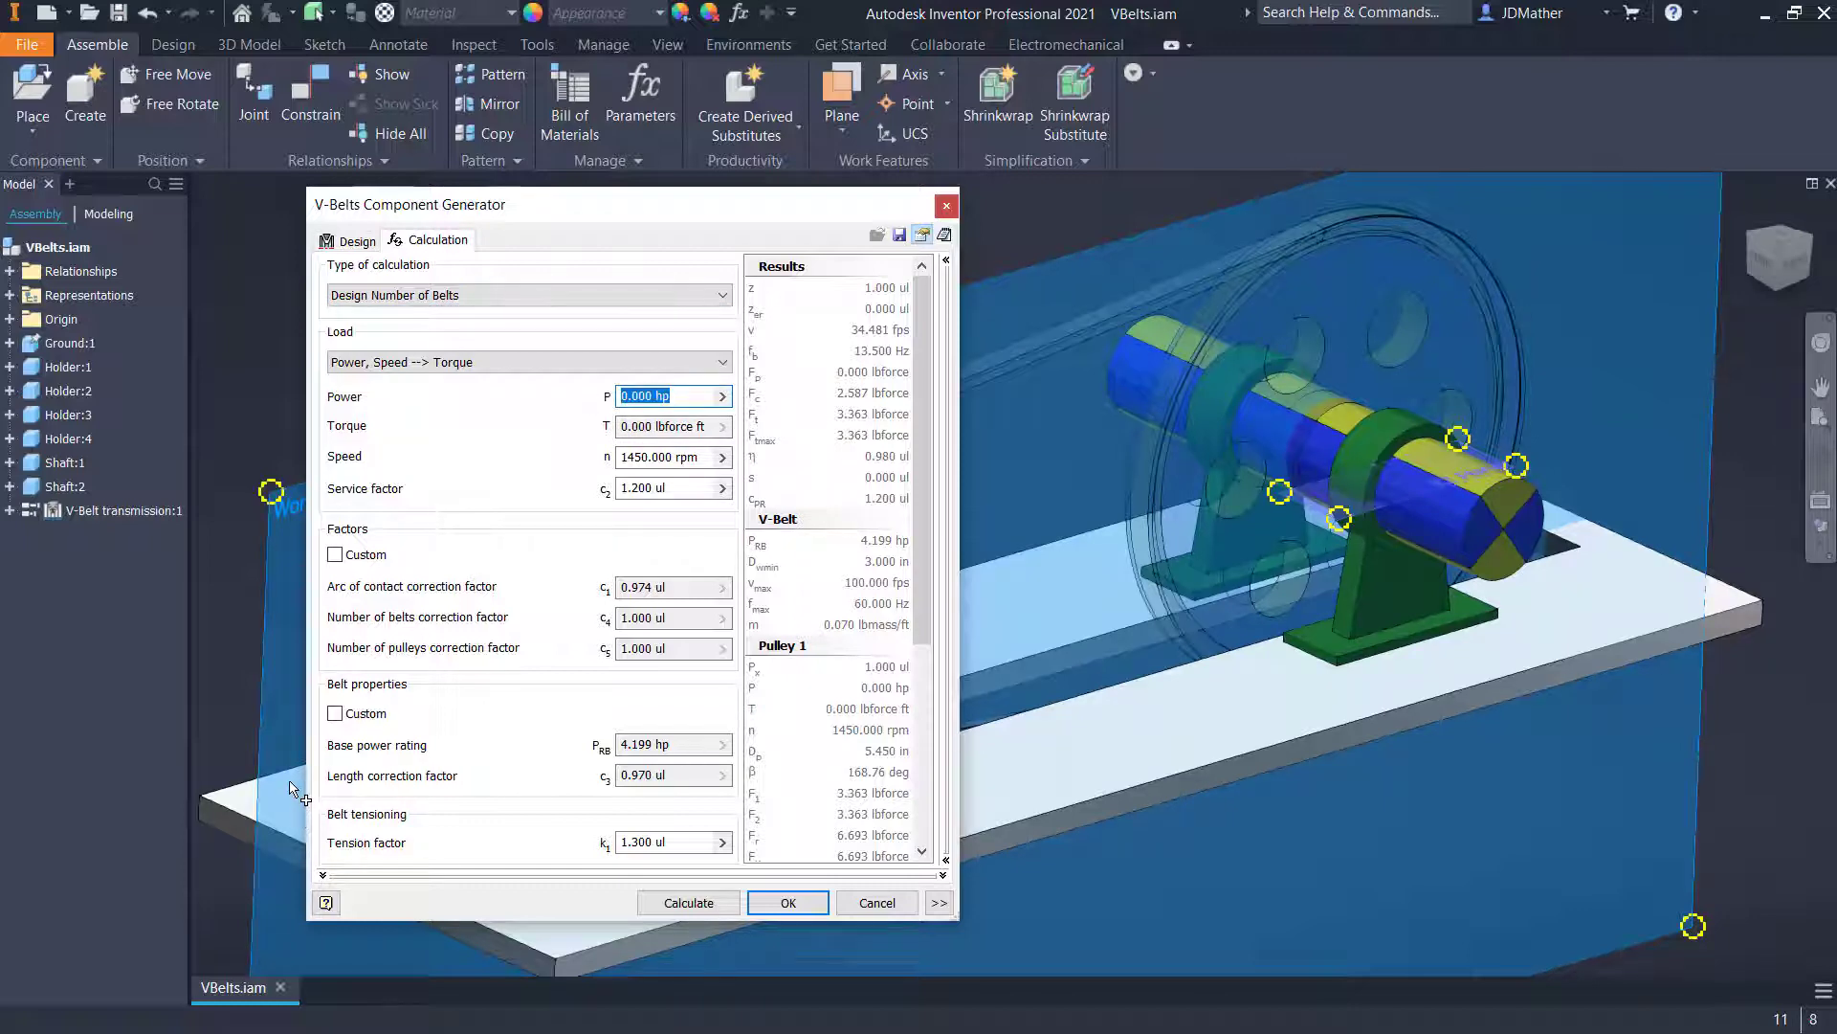
type("4")
key("Tab")
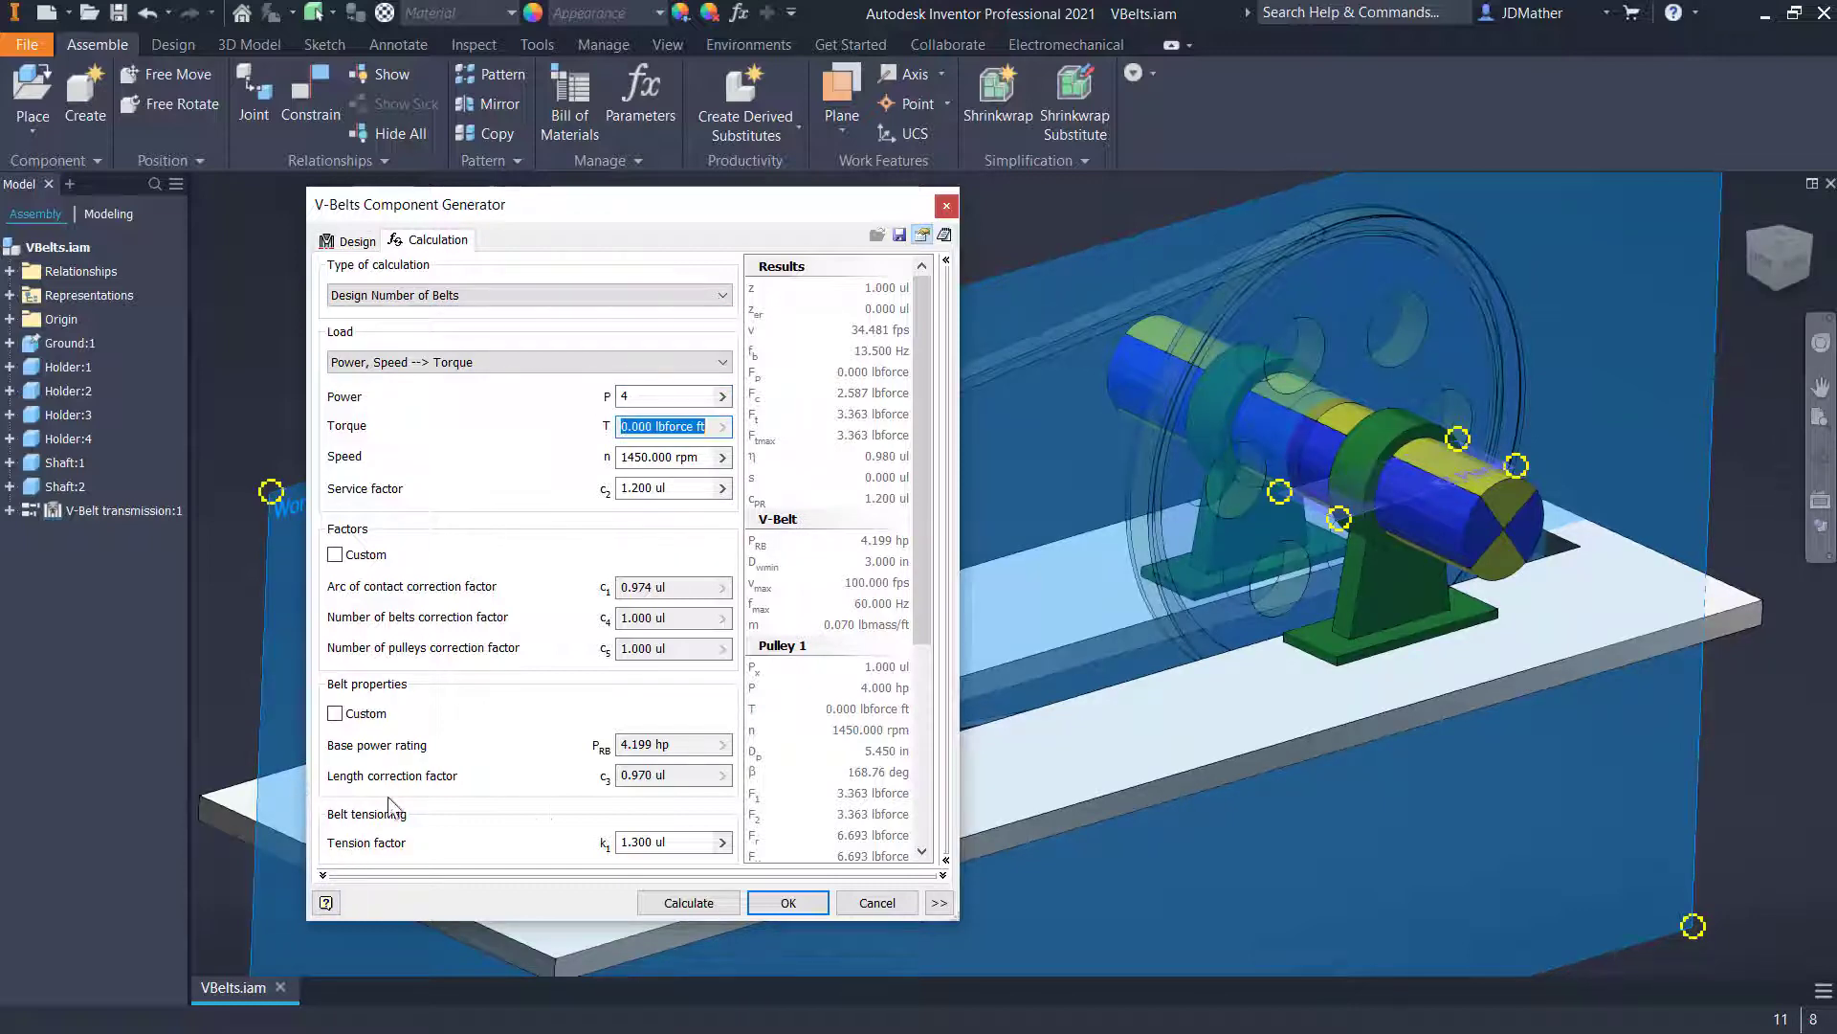
left_click(727, 910)
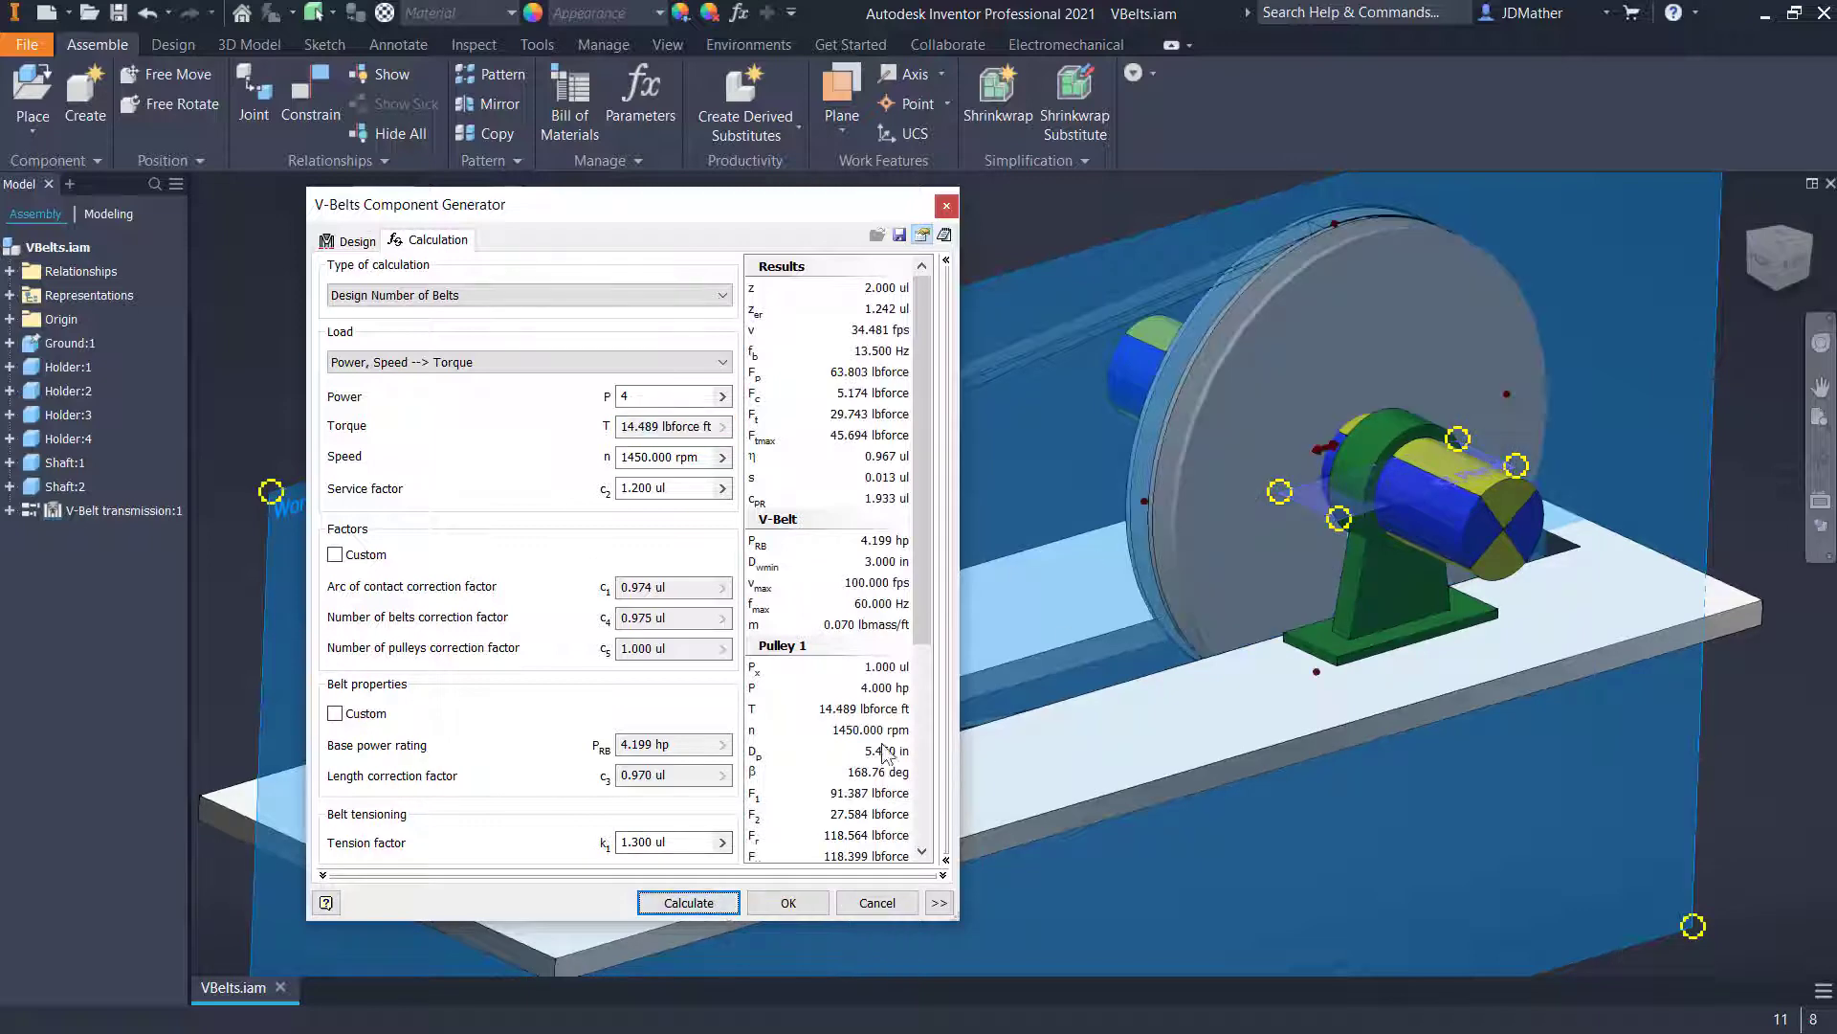
left_click(787, 904)
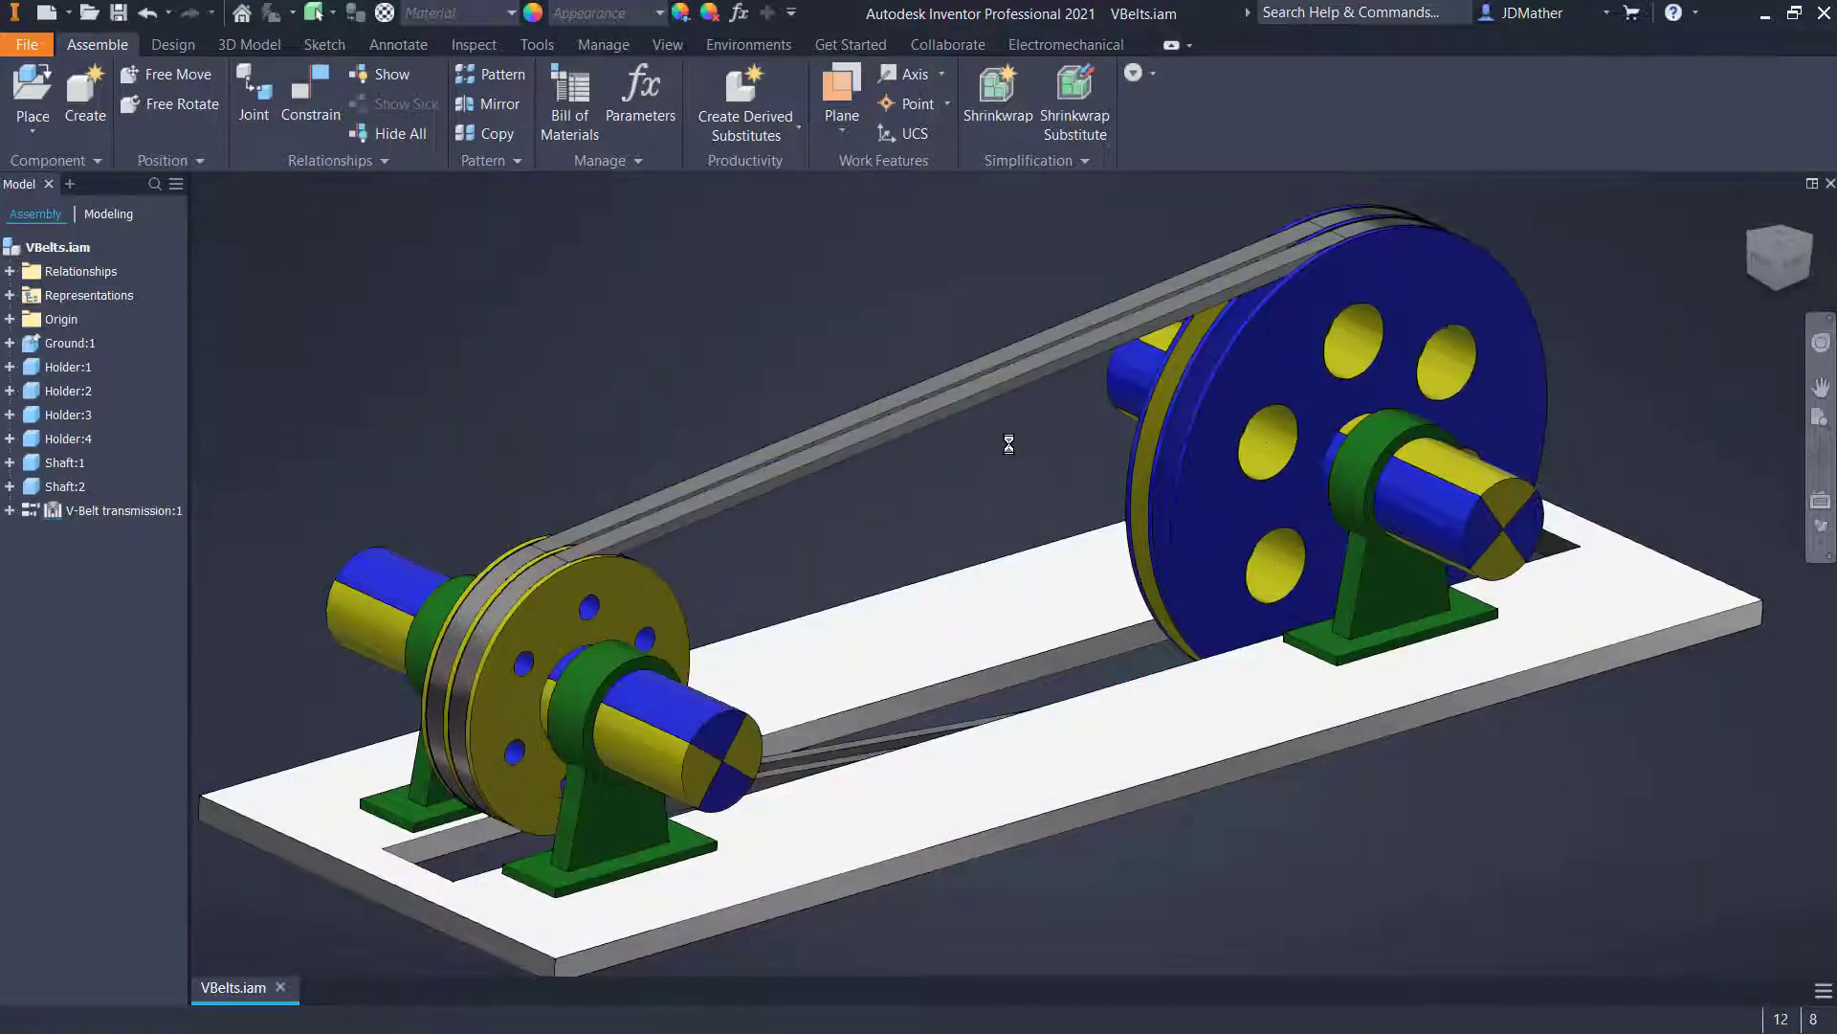
middle_click_drag(1196, 432, 1294, 402, "shift")
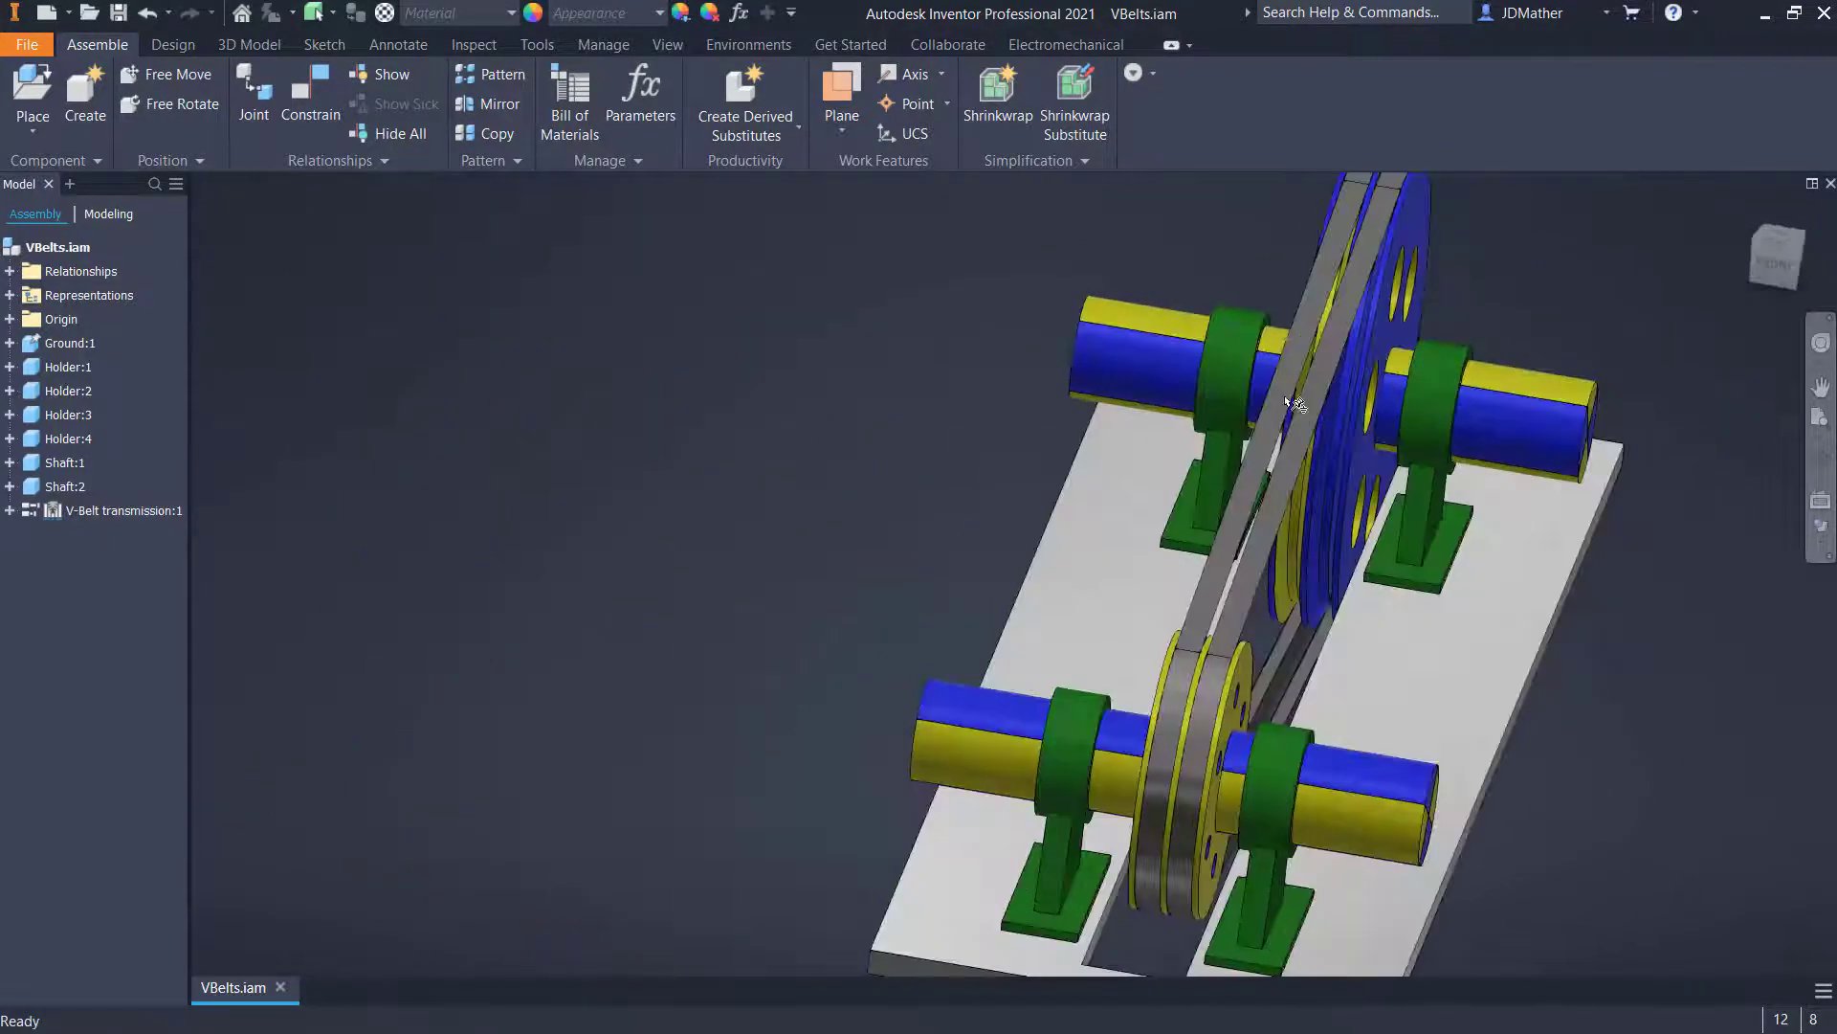
middle_click_drag(1310, 478, 1330, 463, "shift")
key("F6")
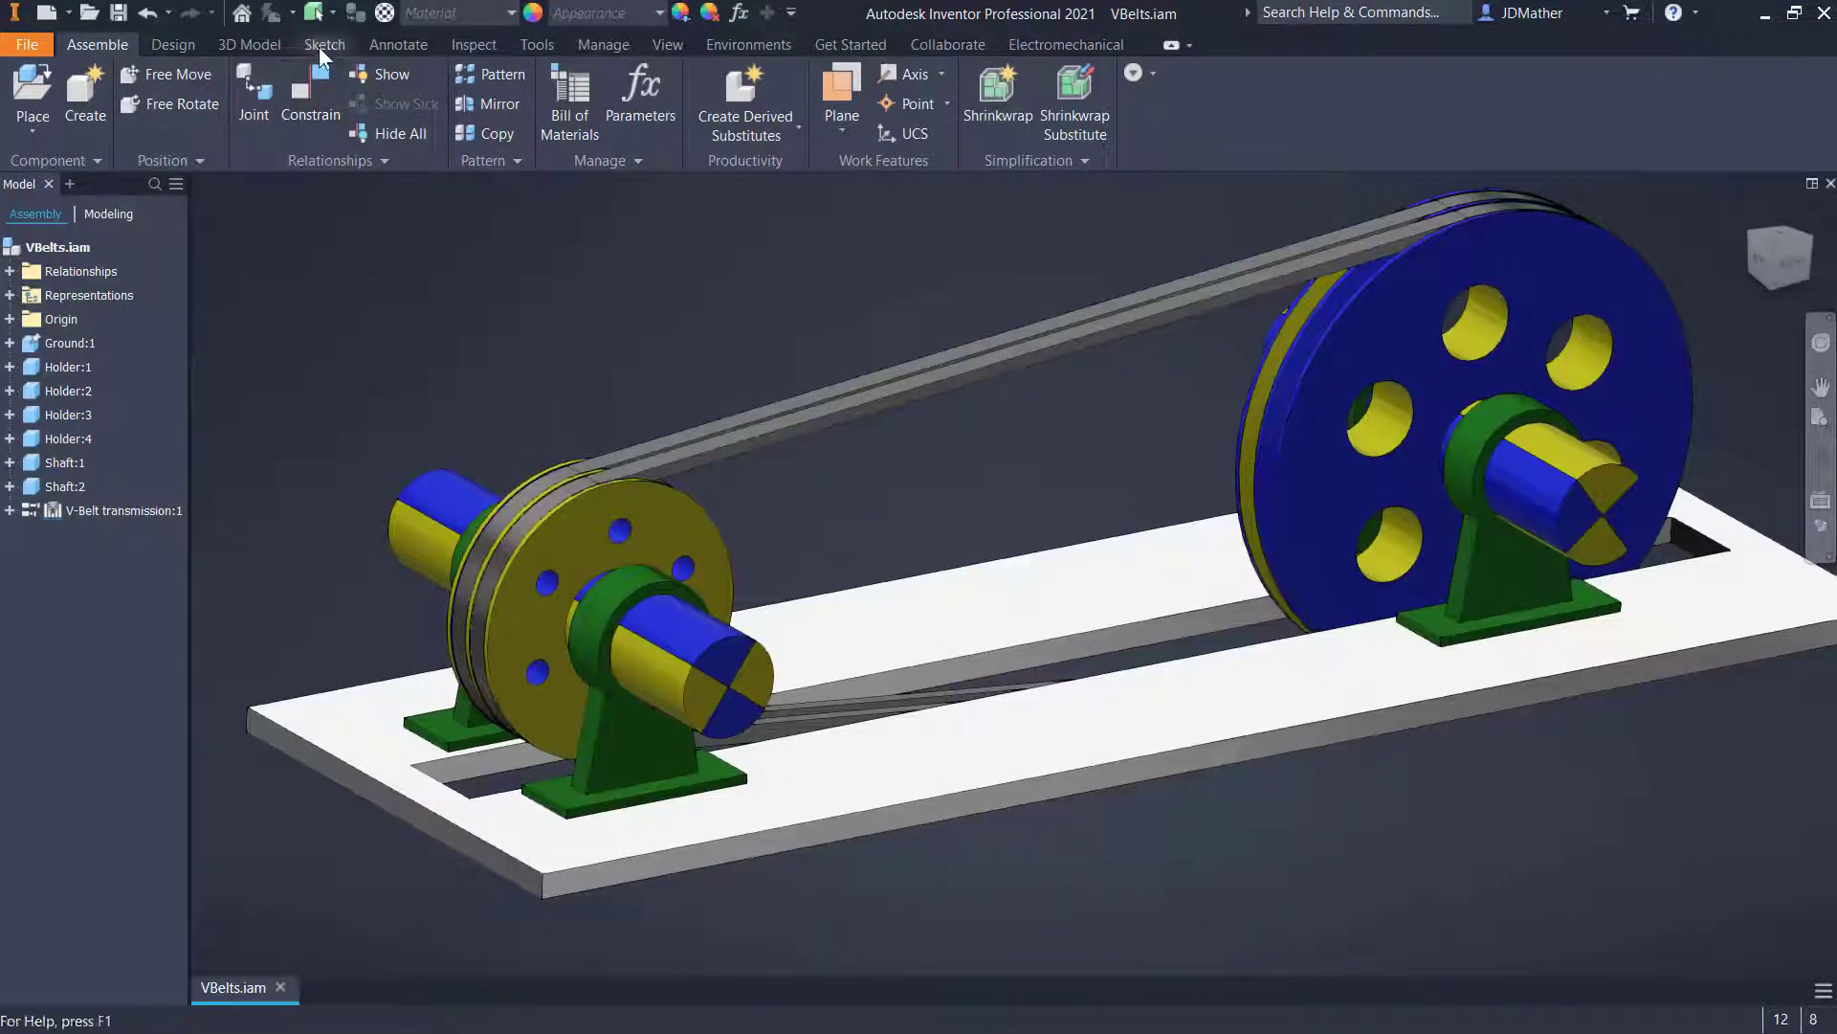
left_click(173, 45)
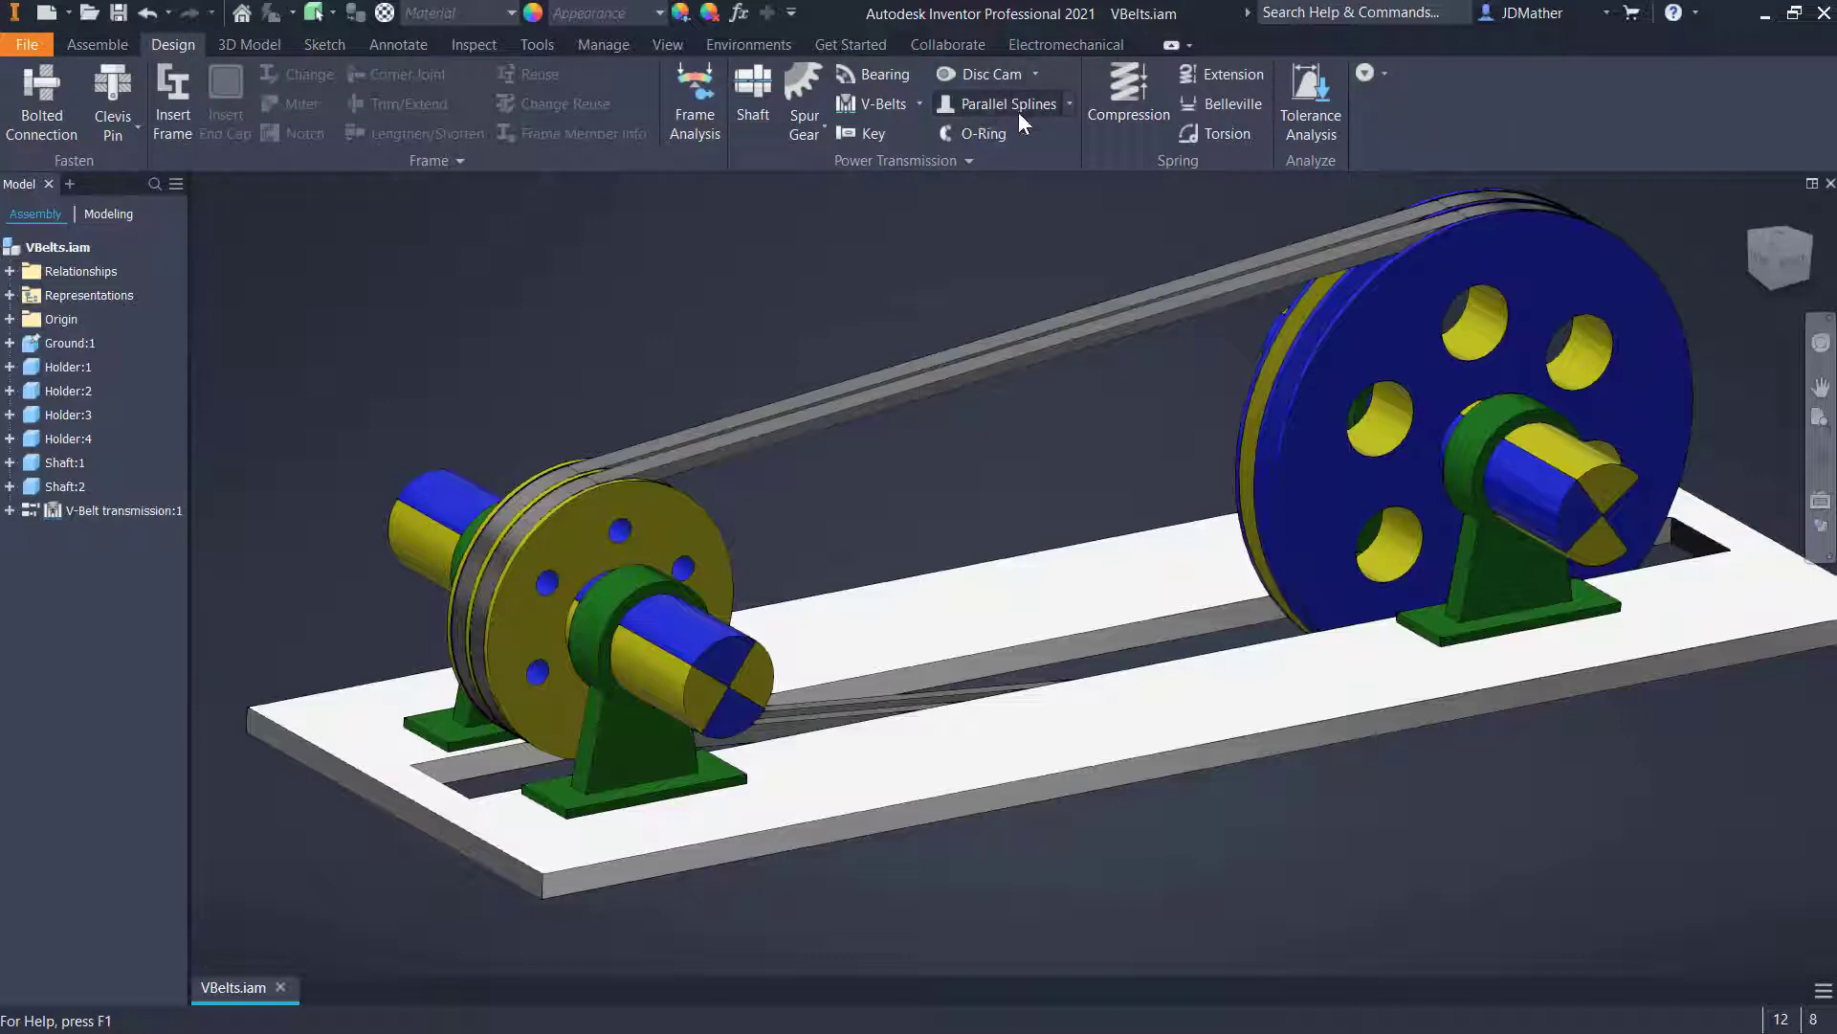
left_click(917, 103)
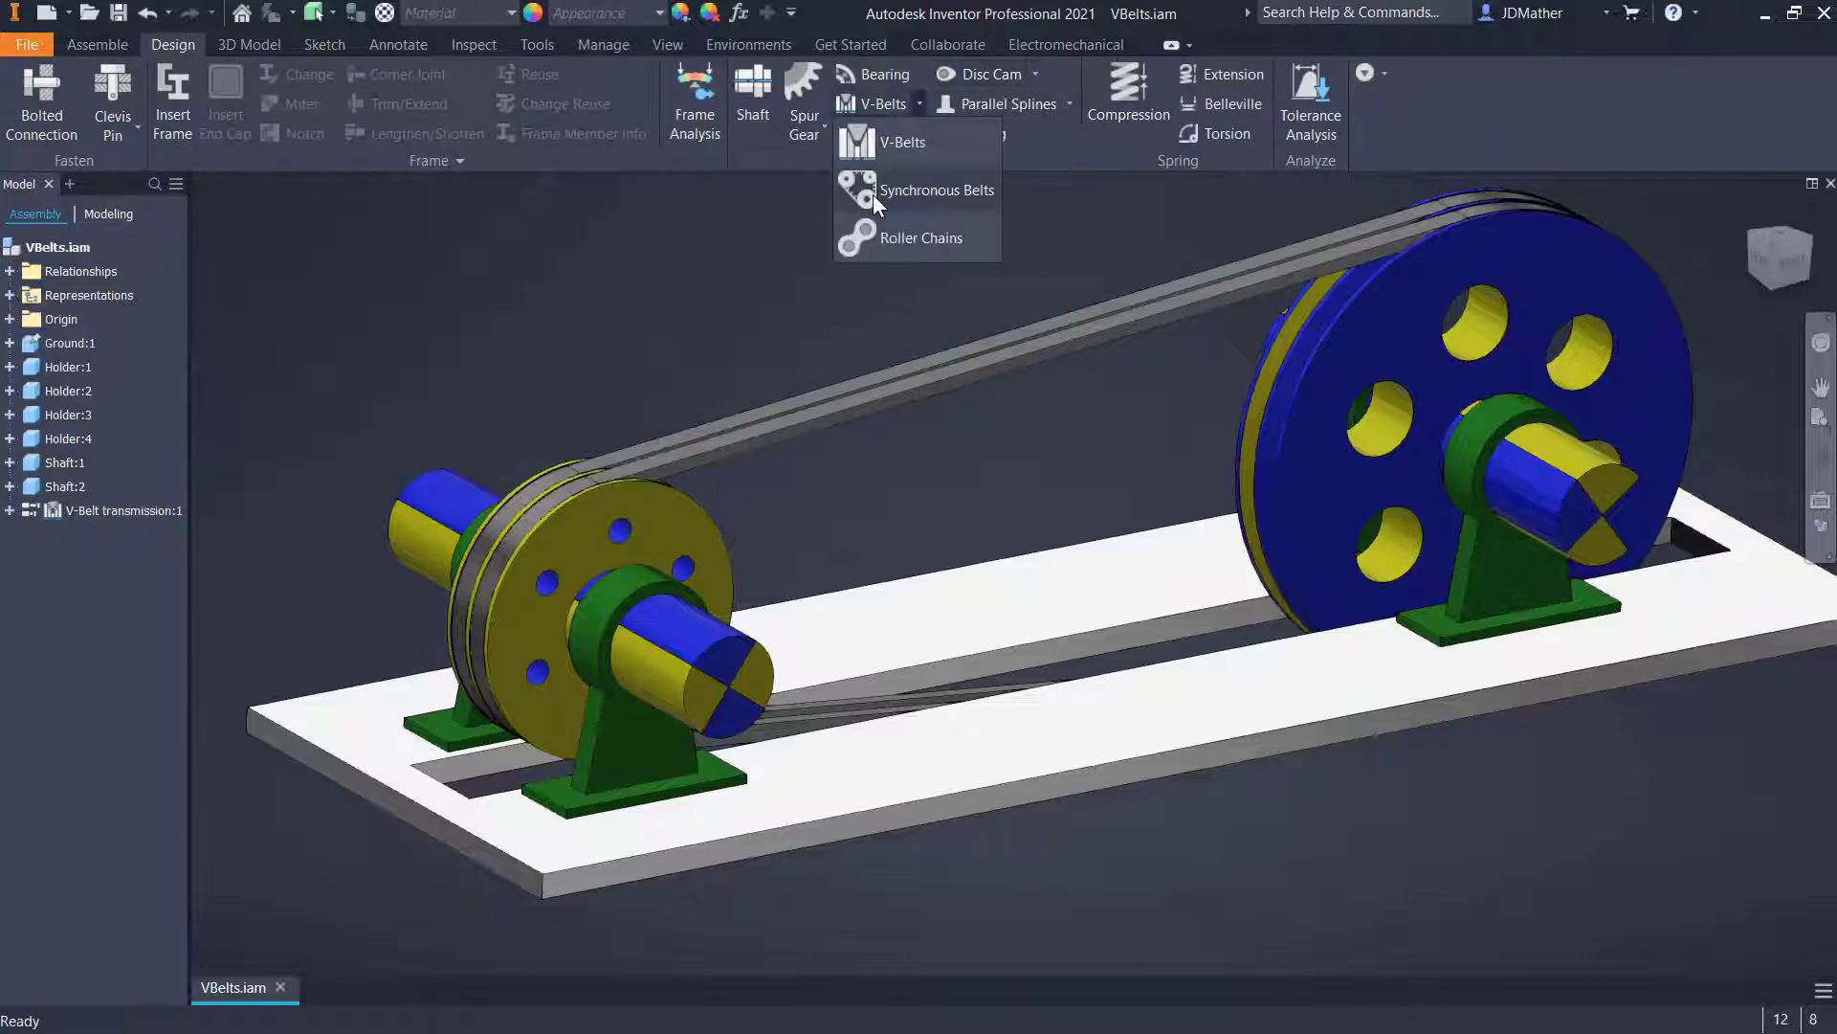
left_click(863, 236)
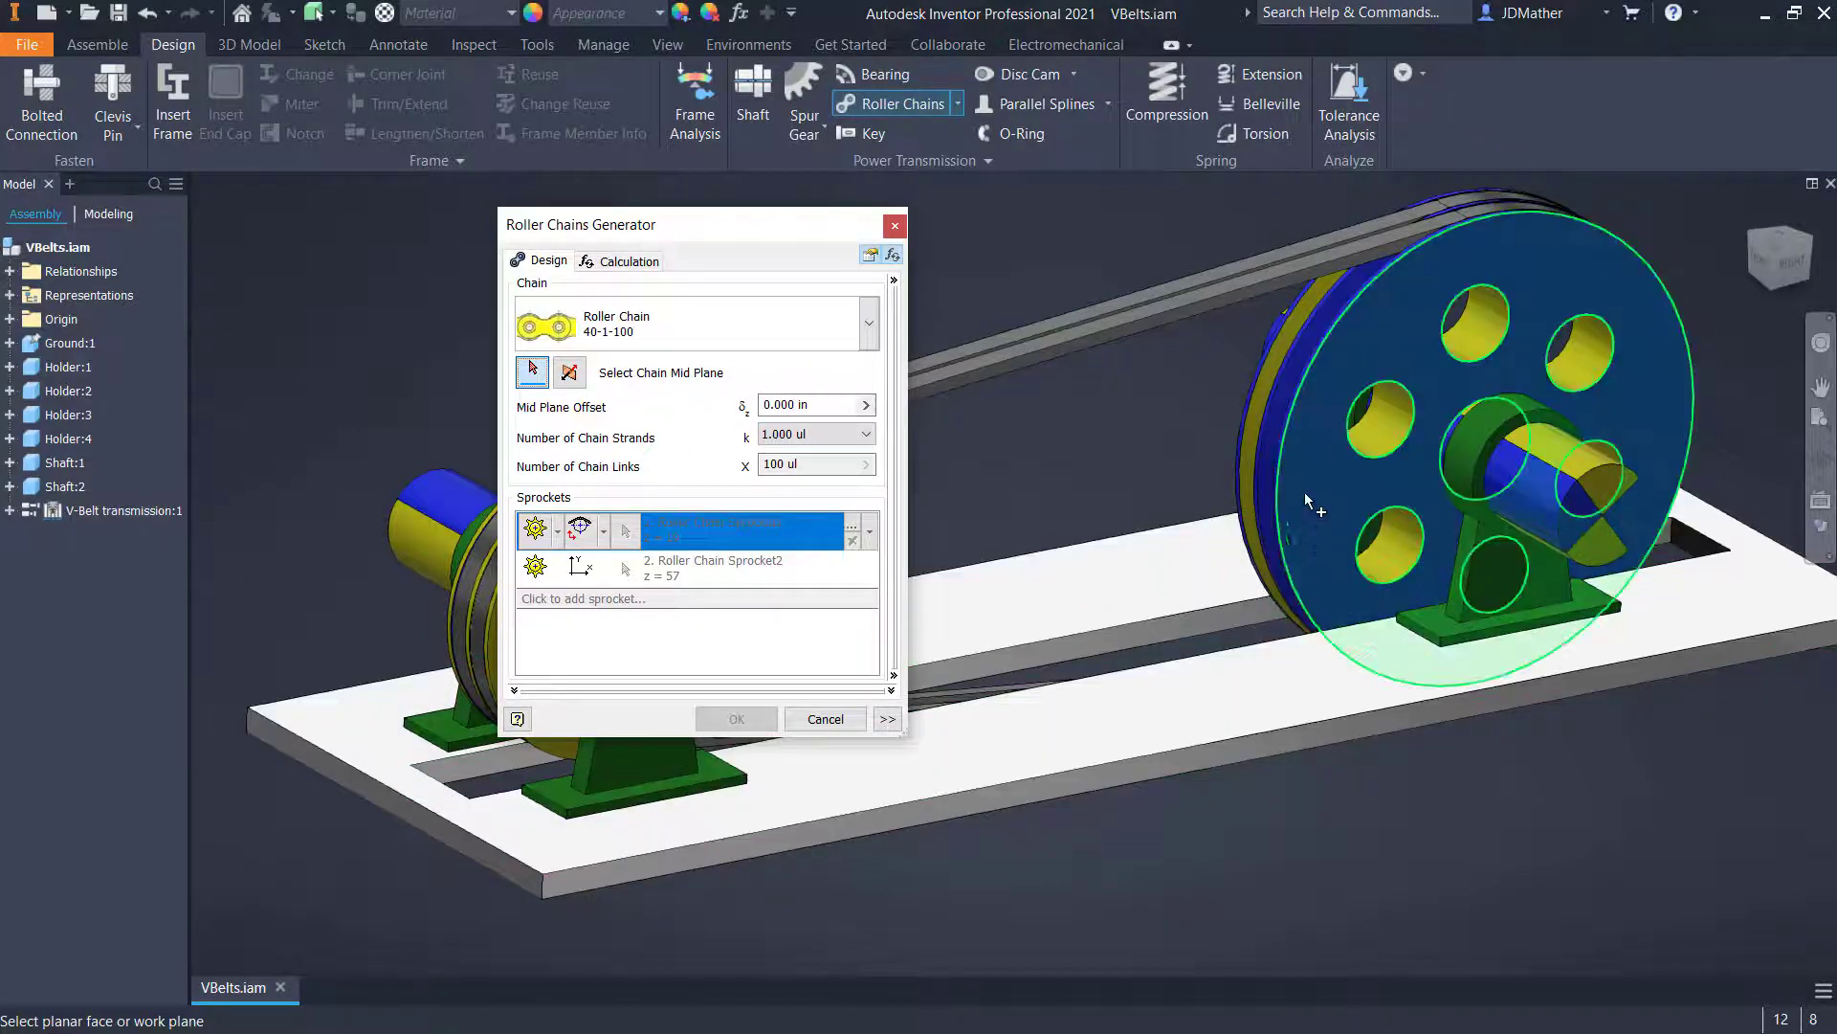
left_click_drag(751, 219, 507, 390)
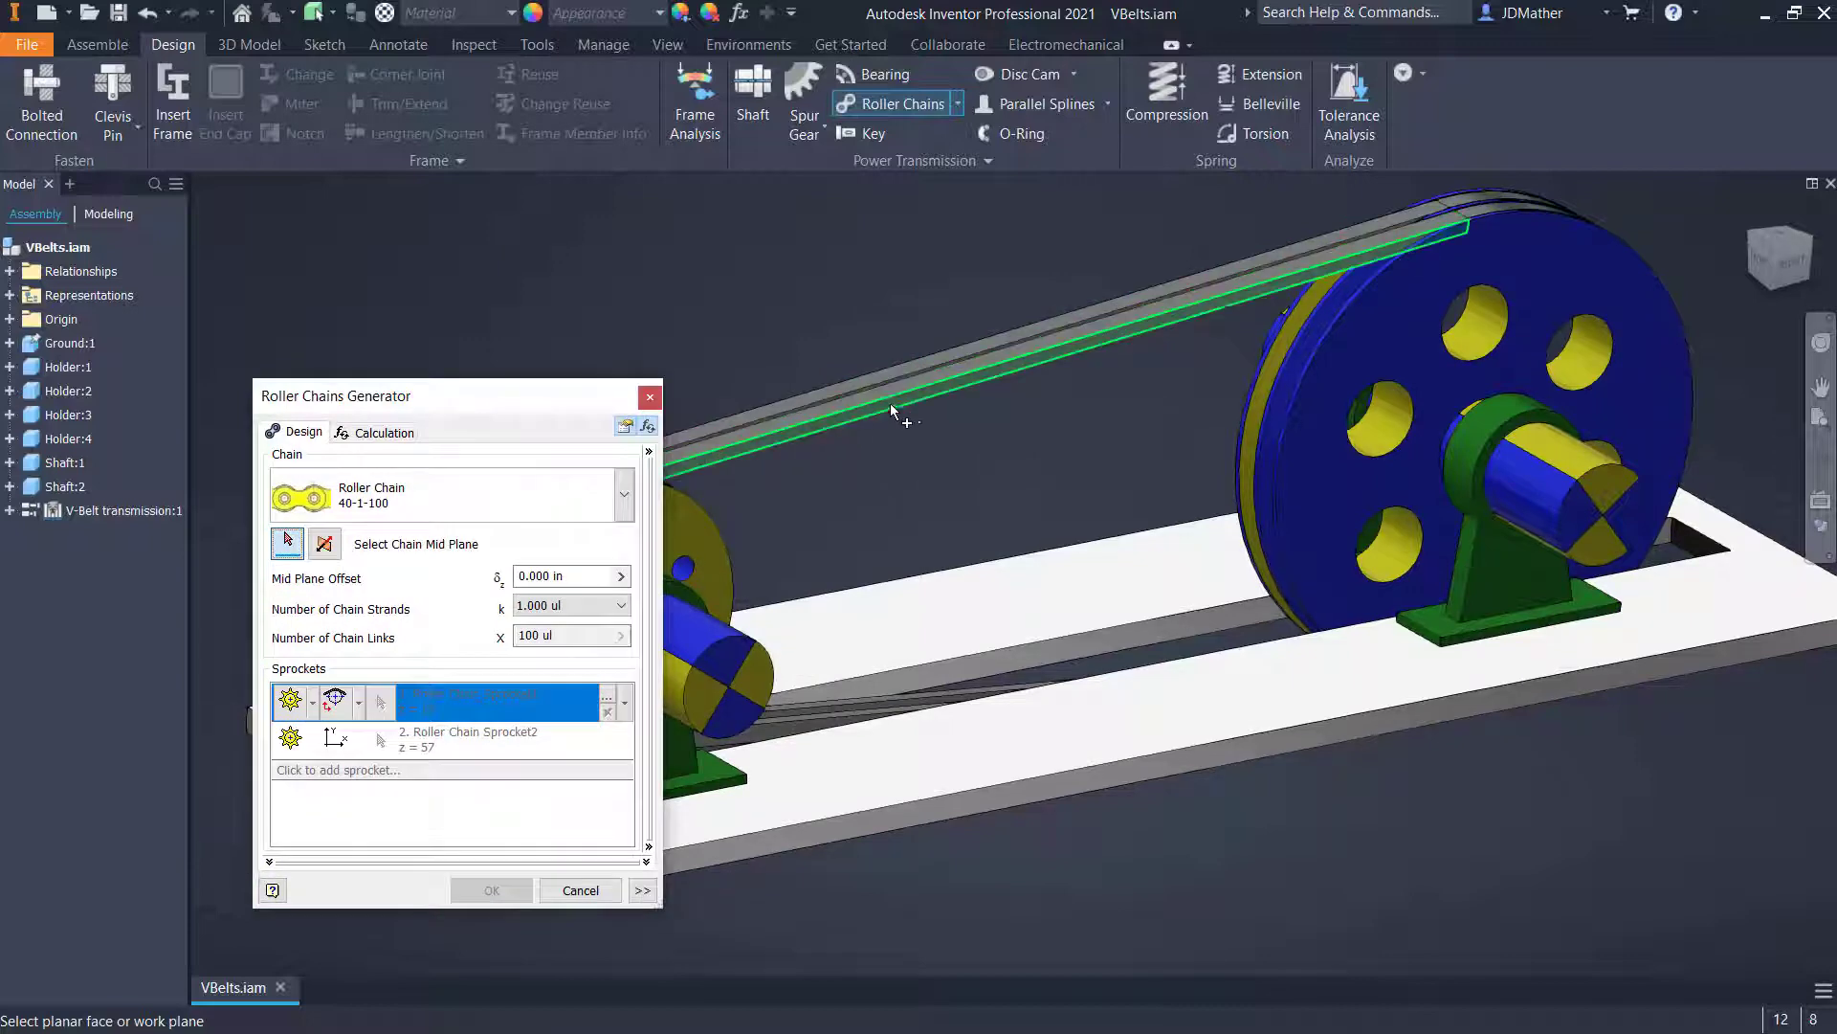
mouse_move(899, 402)
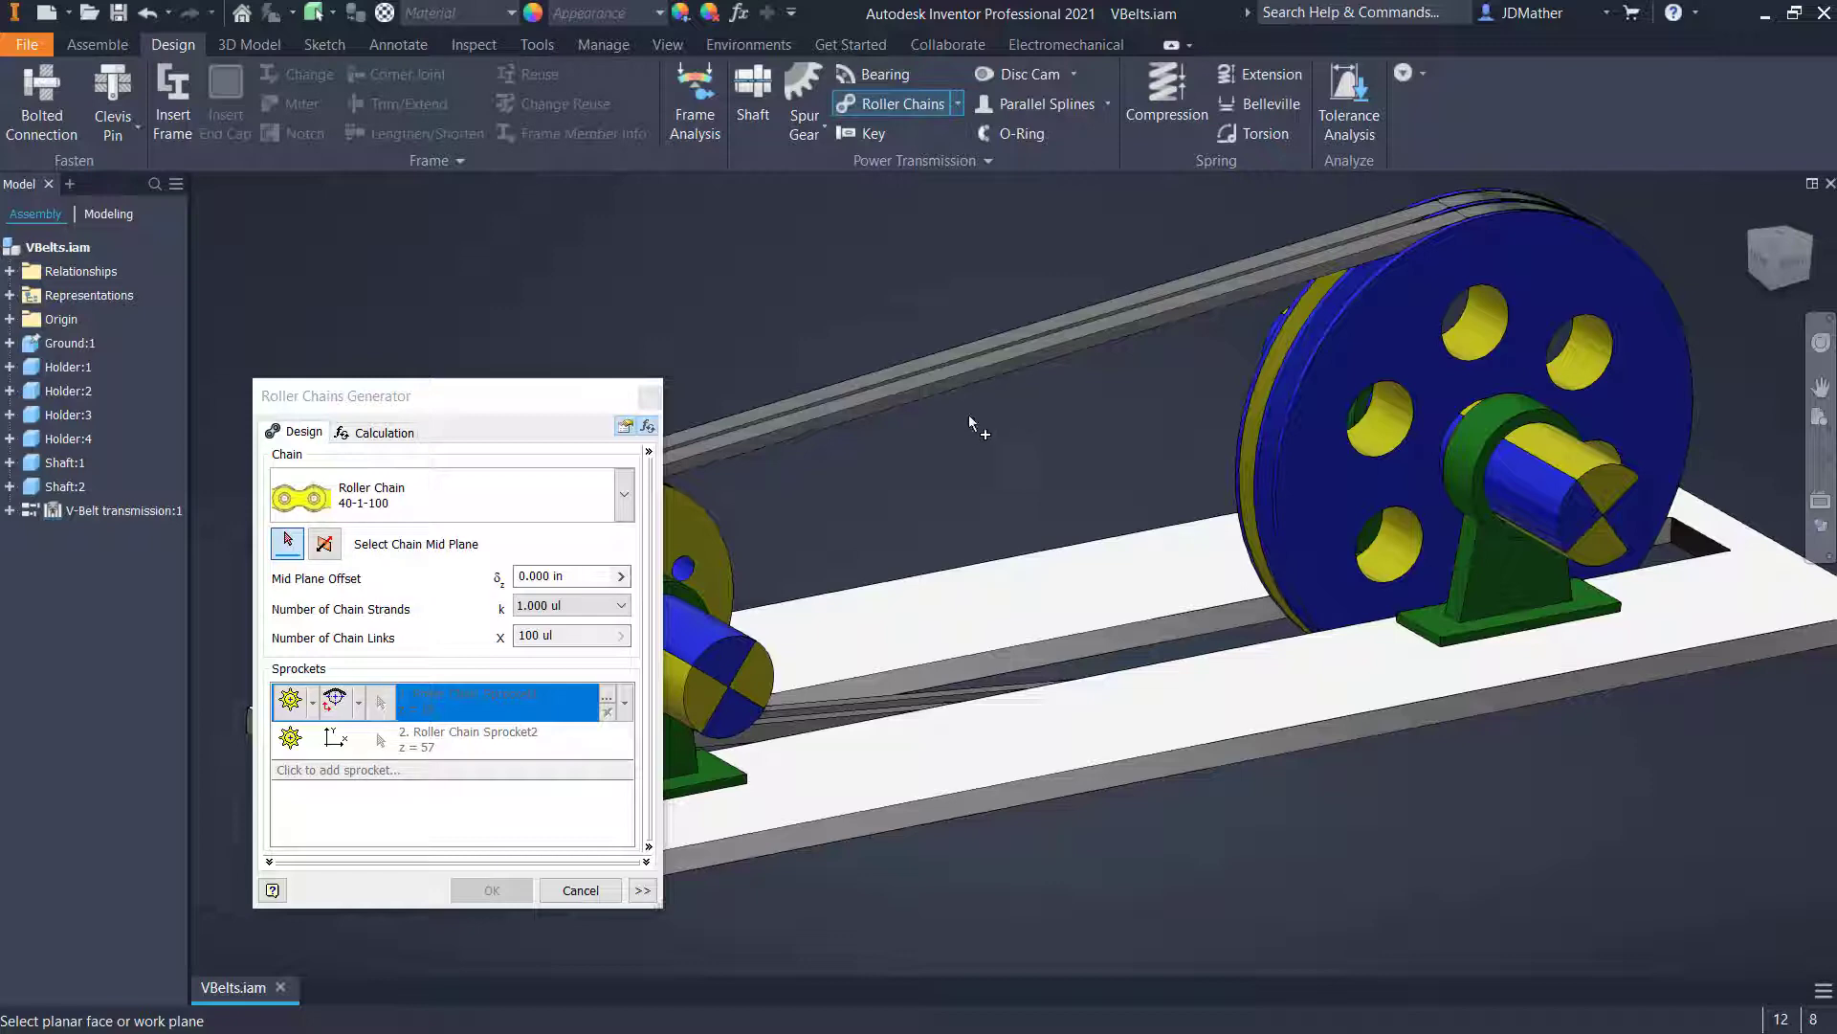
mouse_move(961, 394)
key("Escape")
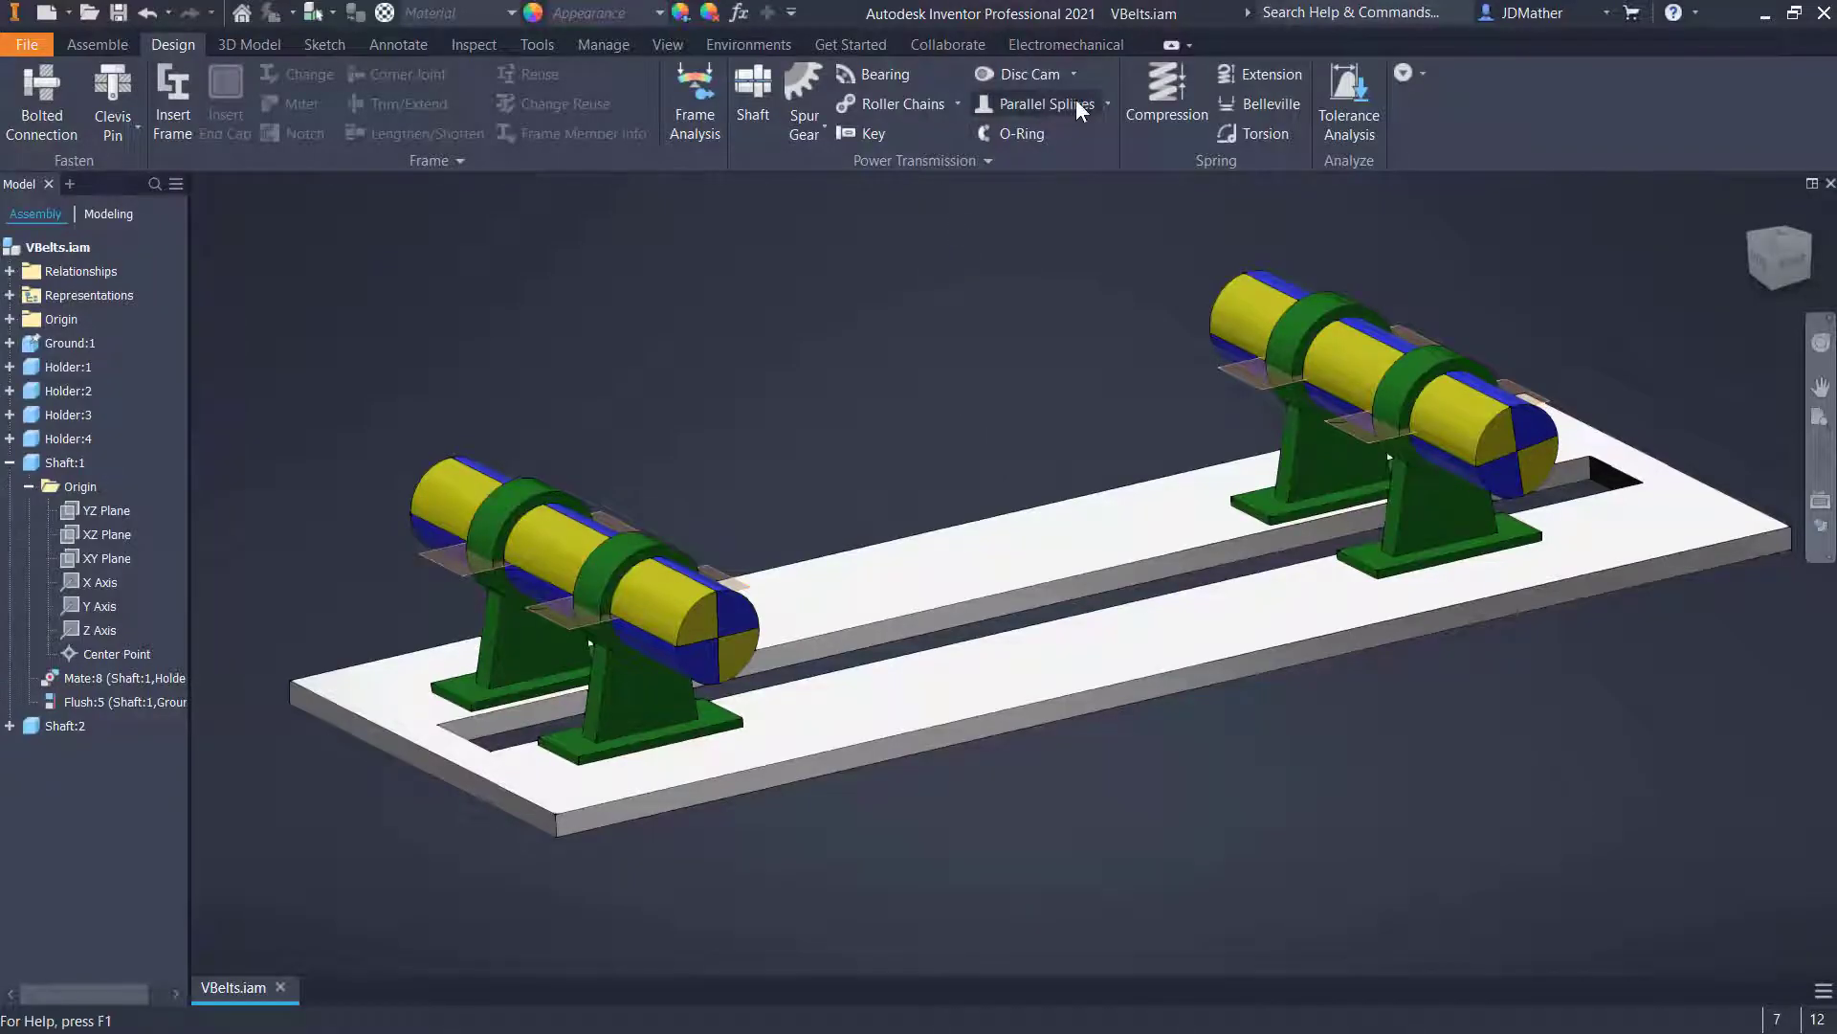
- Start a roller chain on Shaft:1's XY plane, moving the 57-tooth sprocket to the far shaft and the 19-tooth sprocket toward Shaft:1
left_click(942, 103)
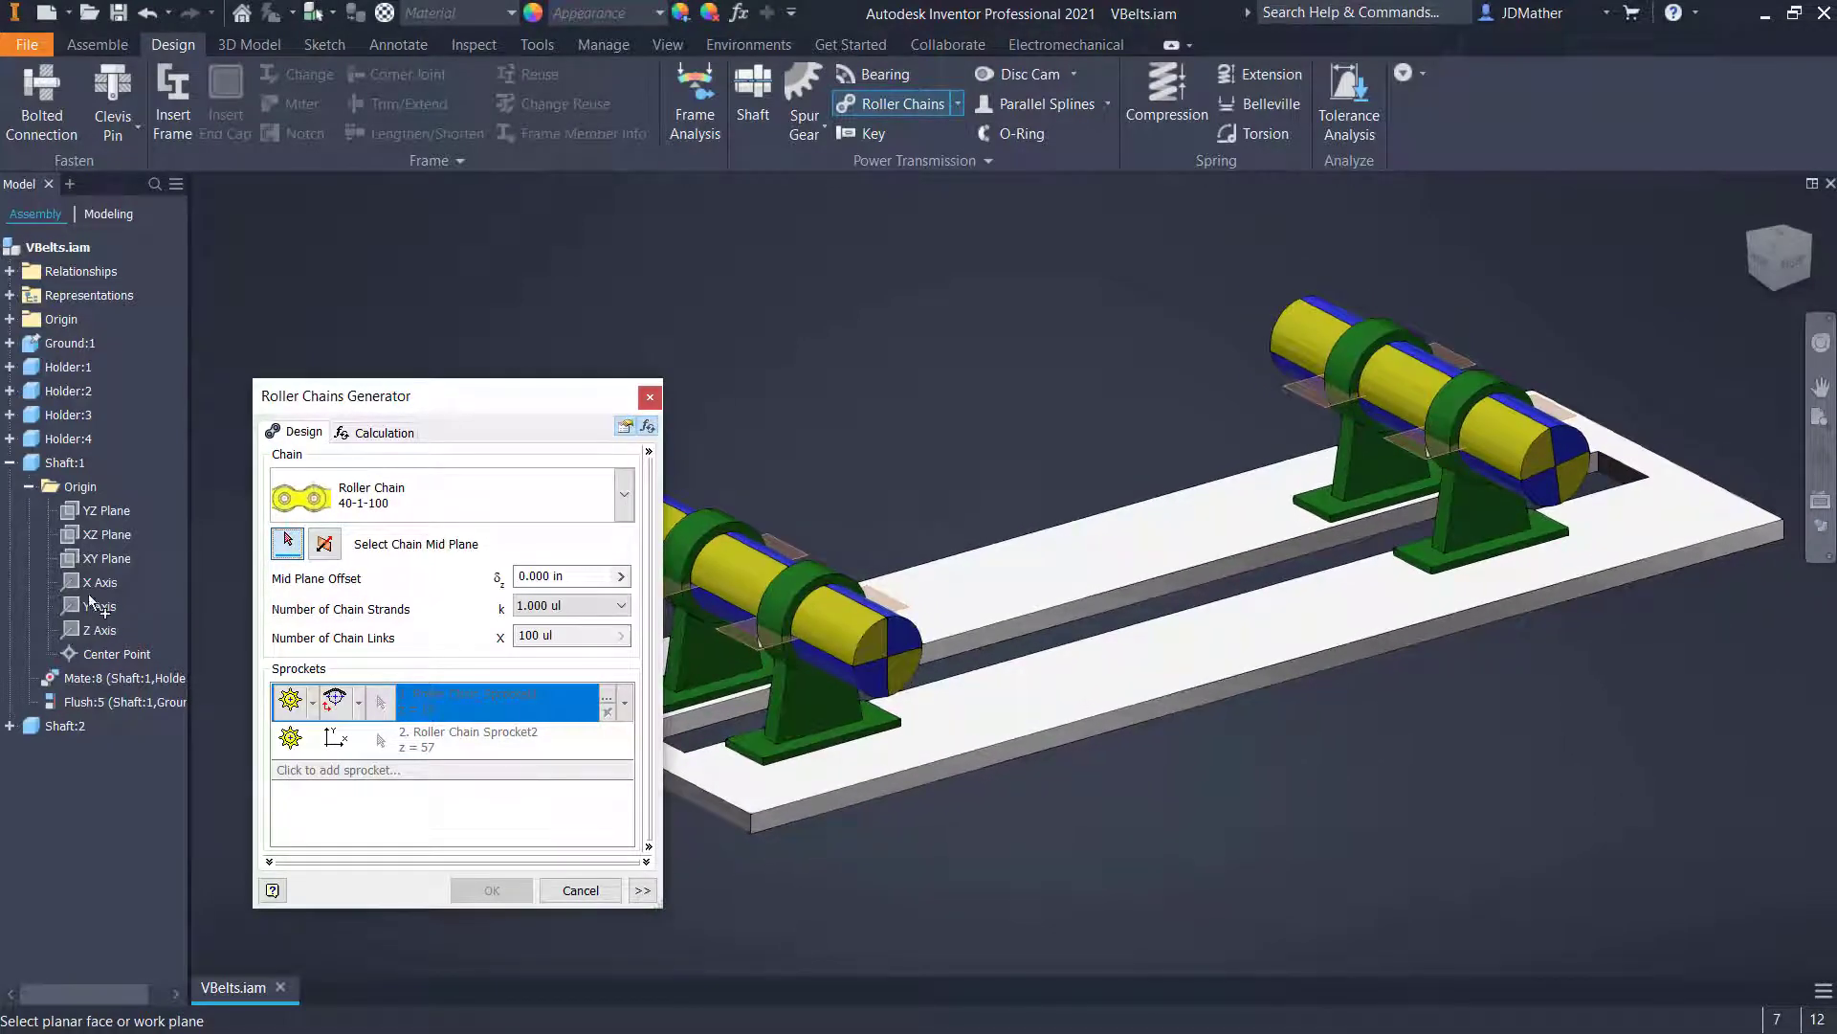
left_click(100, 559)
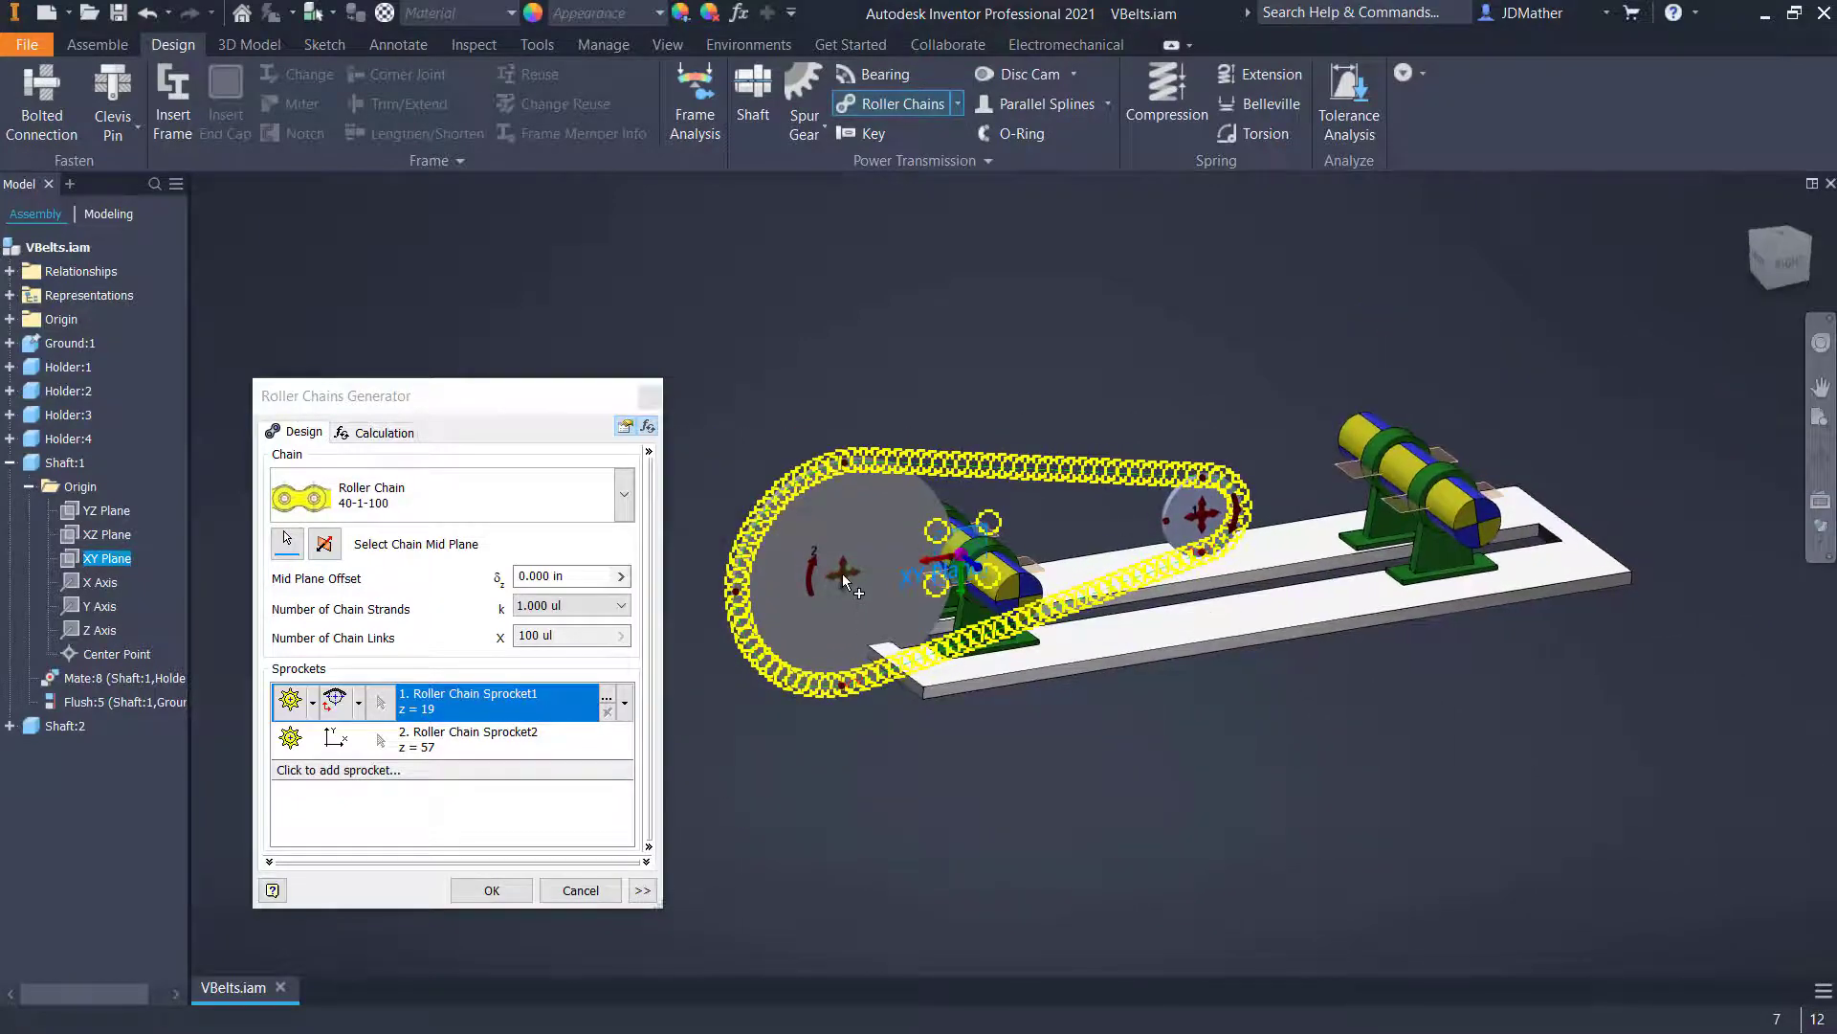
left_click_drag(845, 579, 1508, 466)
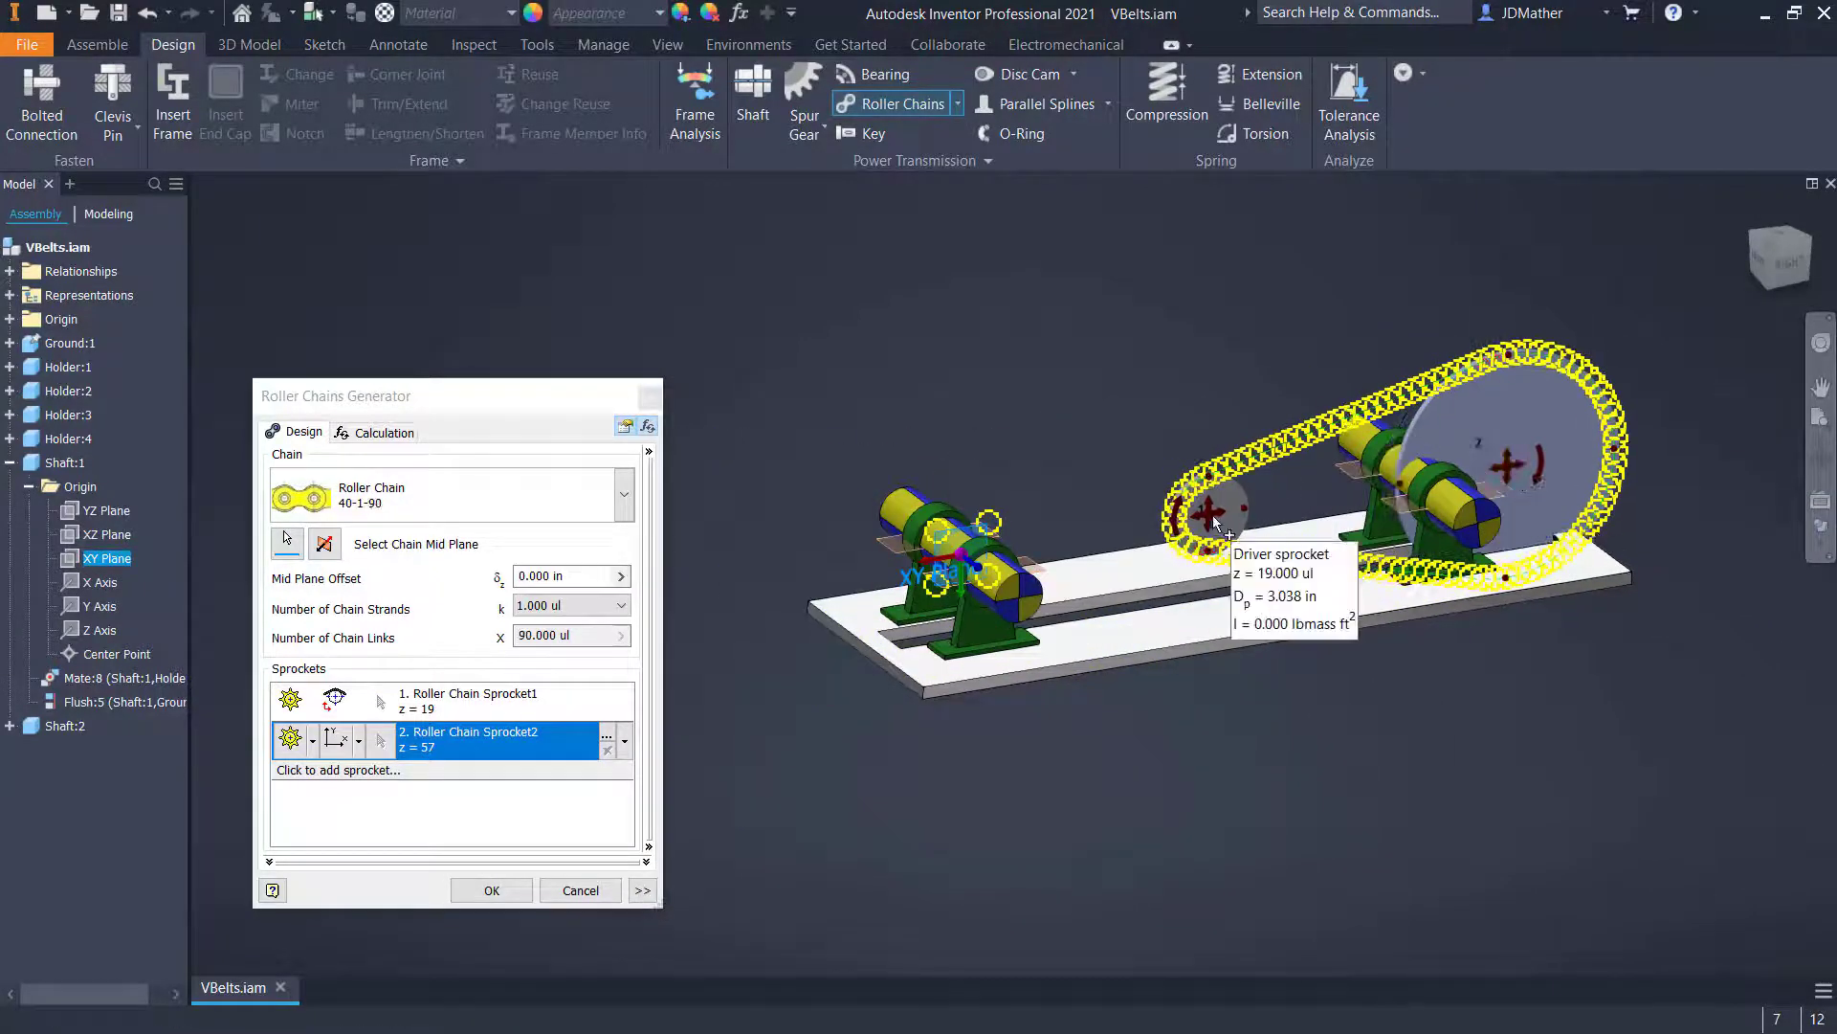
left_click(1212, 516)
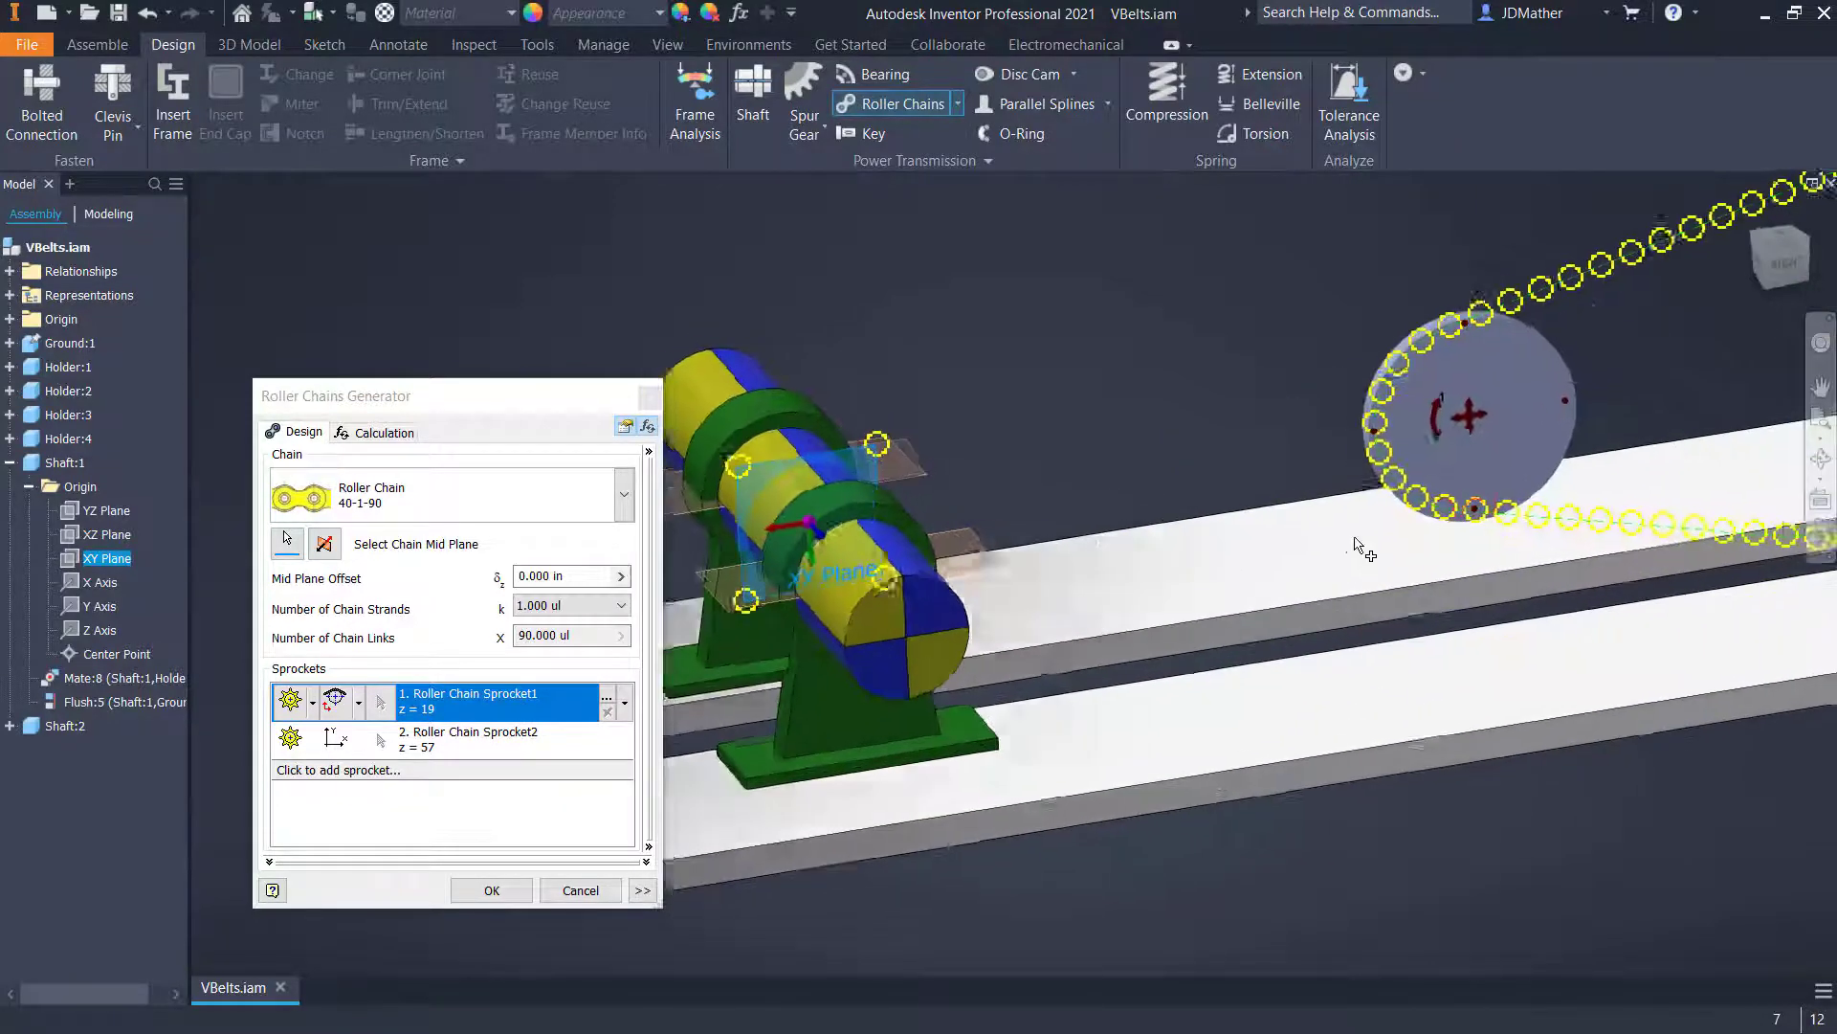
left_click_drag(1416, 444, 1080, 452)
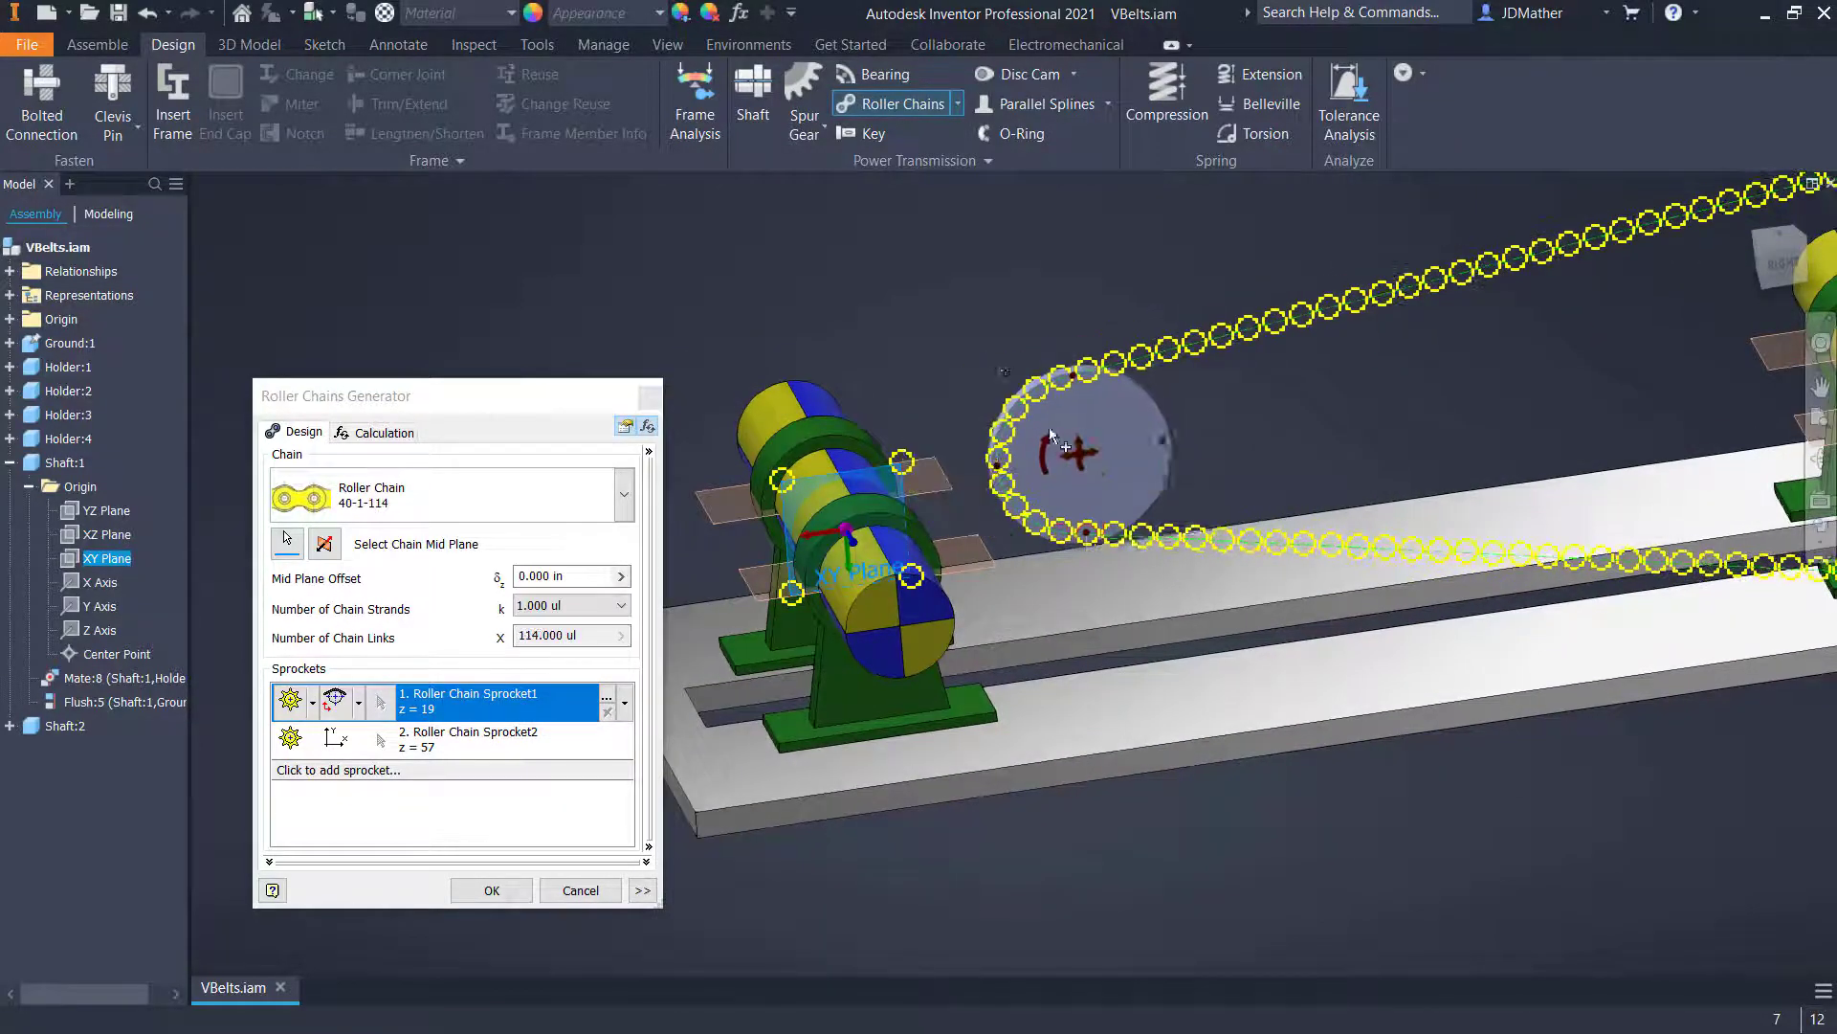
- Fix the 19-tooth sprocket's position by selected geometry, using Shaft:1 as the reference
left_click(359, 703)
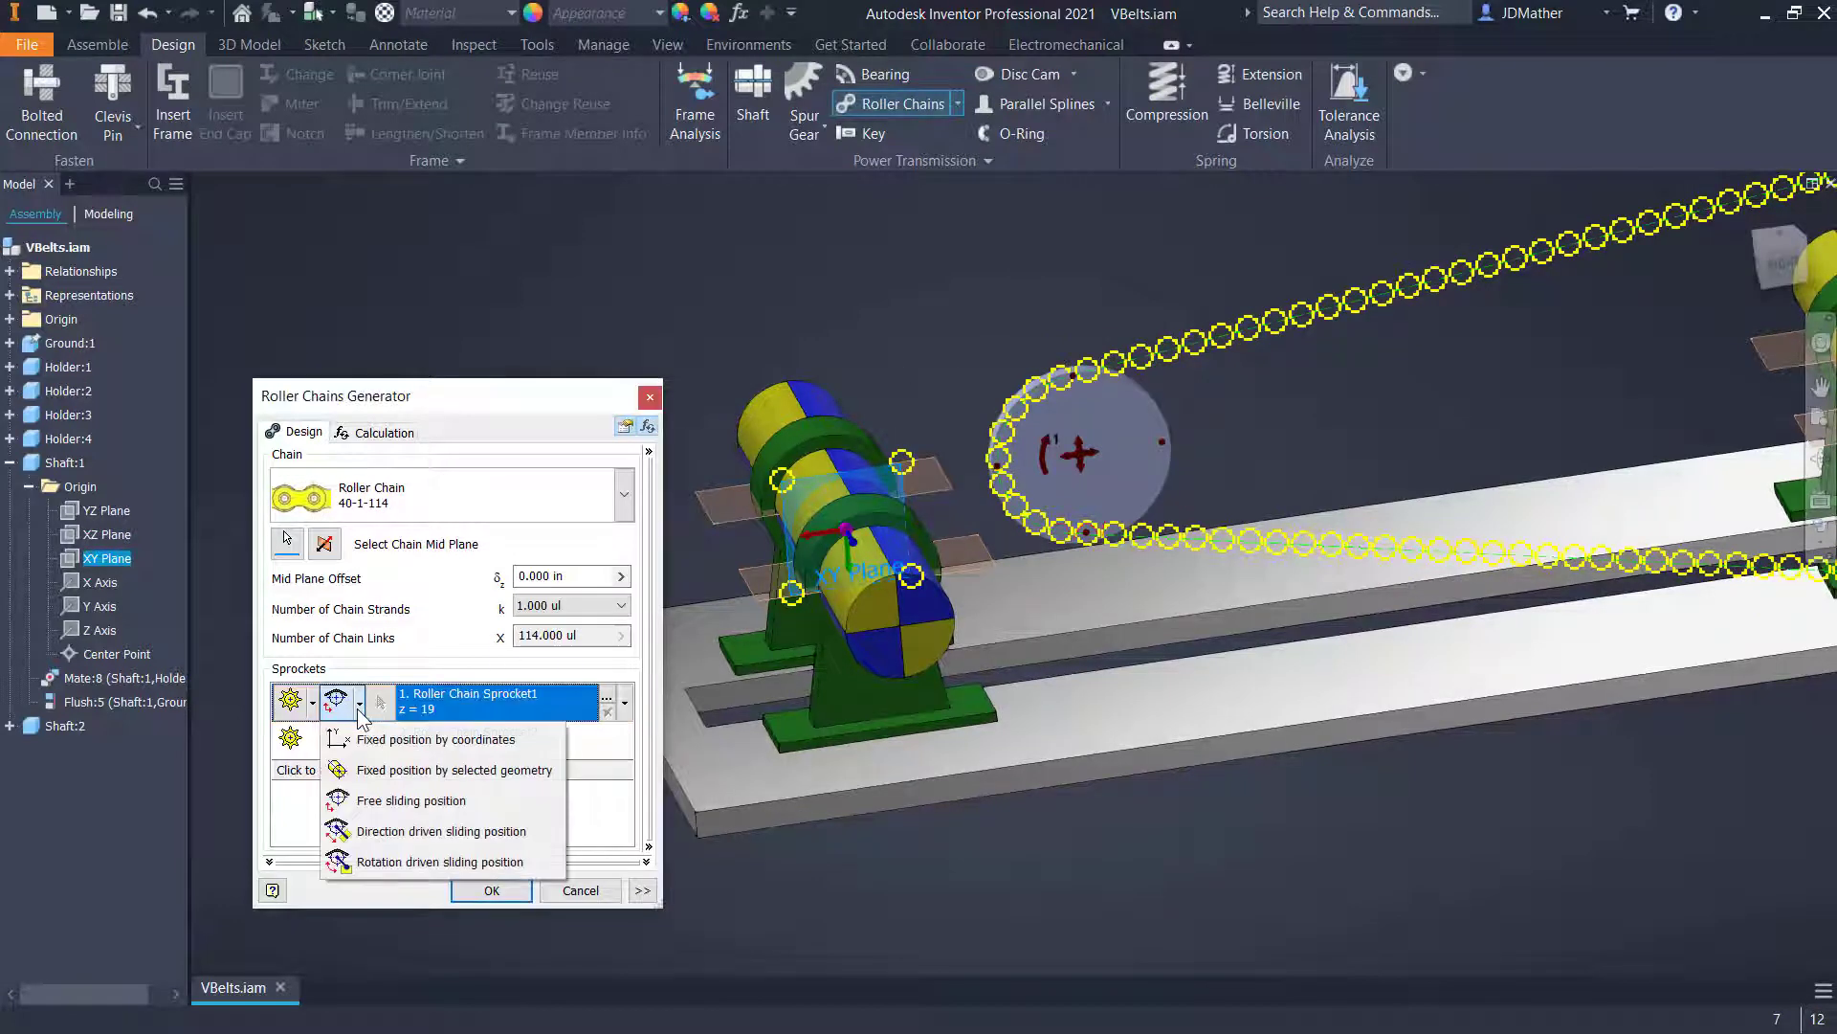
left_click(383, 772)
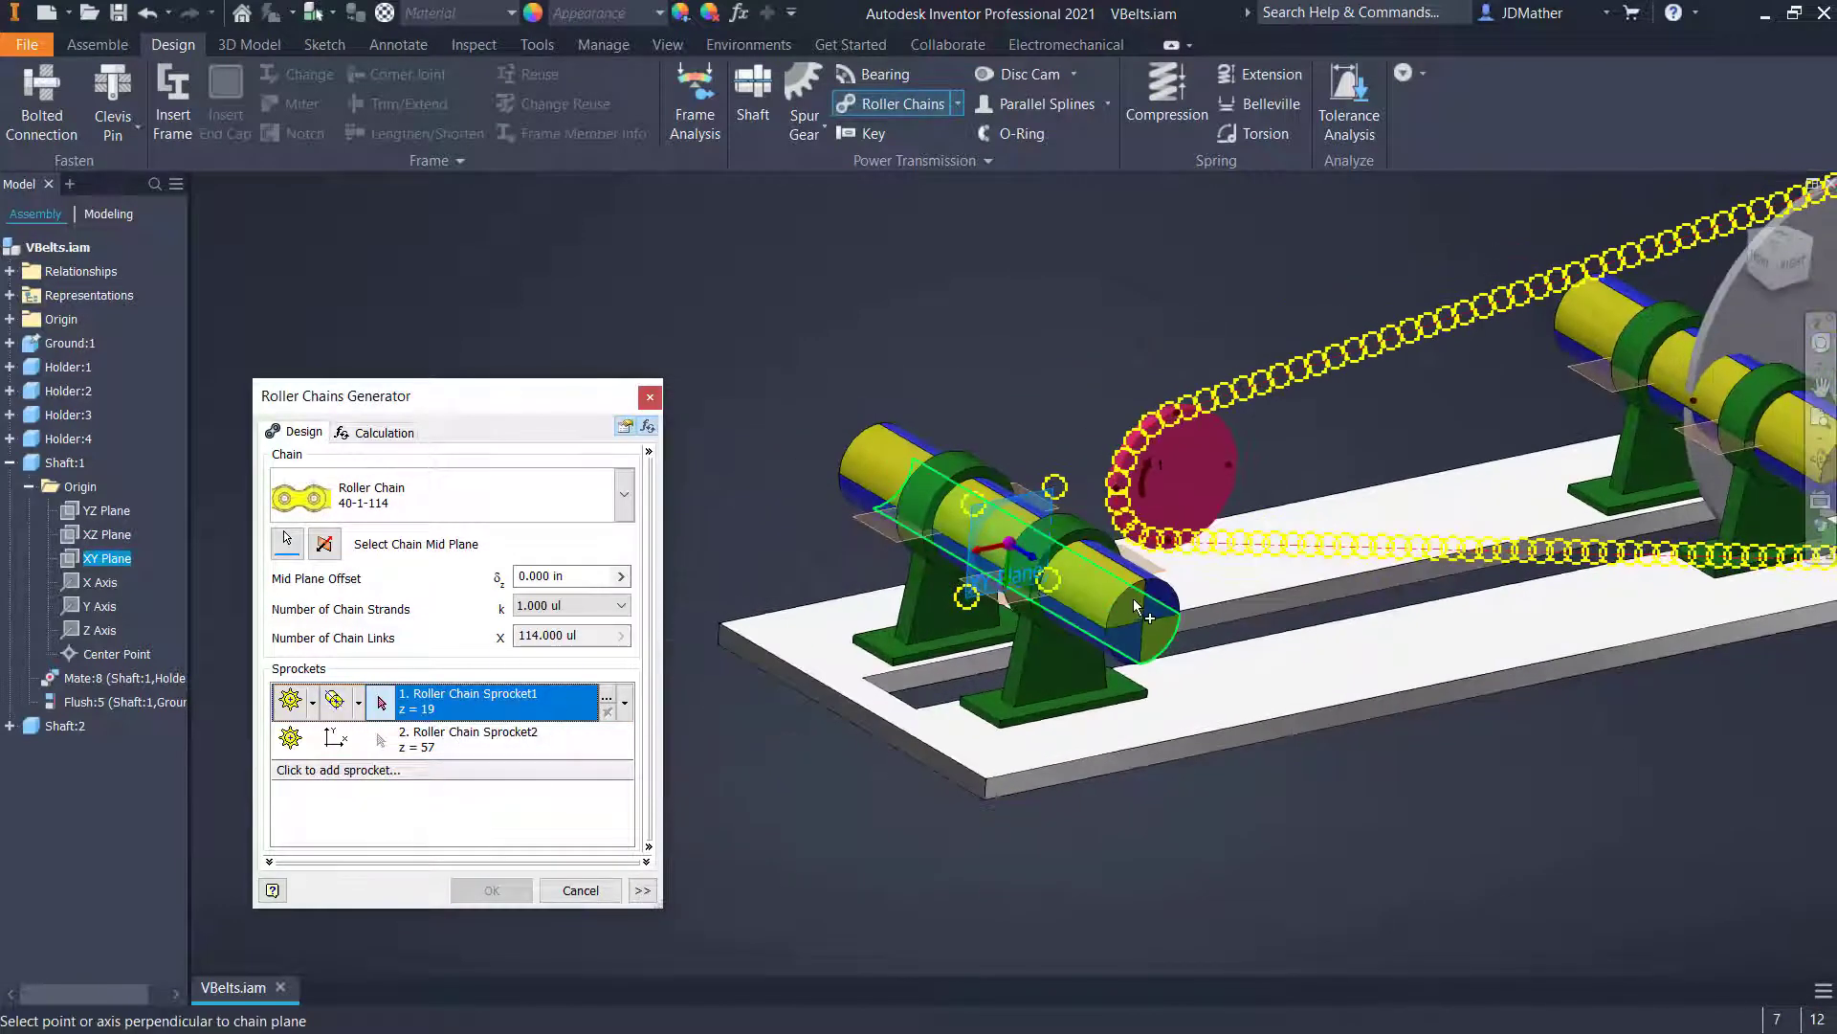
left_click(846, 555)
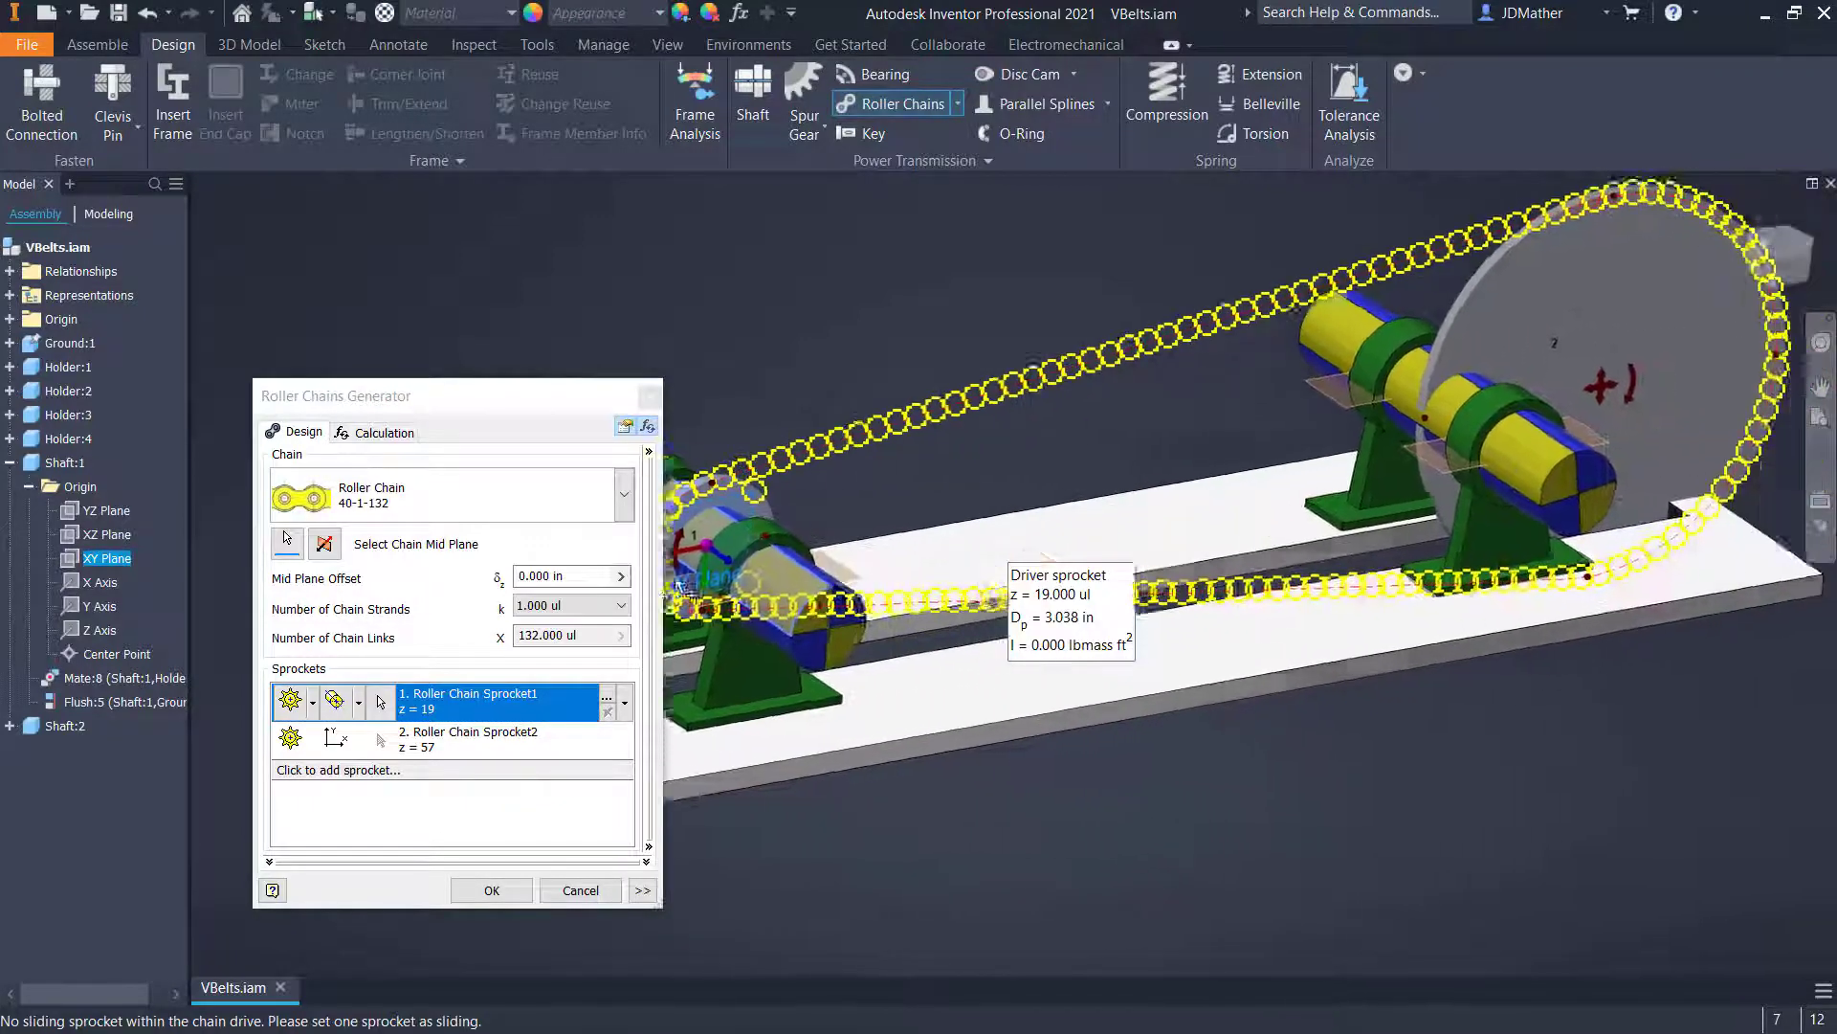
- Give the 57-tooth sprocket a direction driven sliding position along the far holder's work plane and slide it into line with the far shaft
left_click(359, 741)
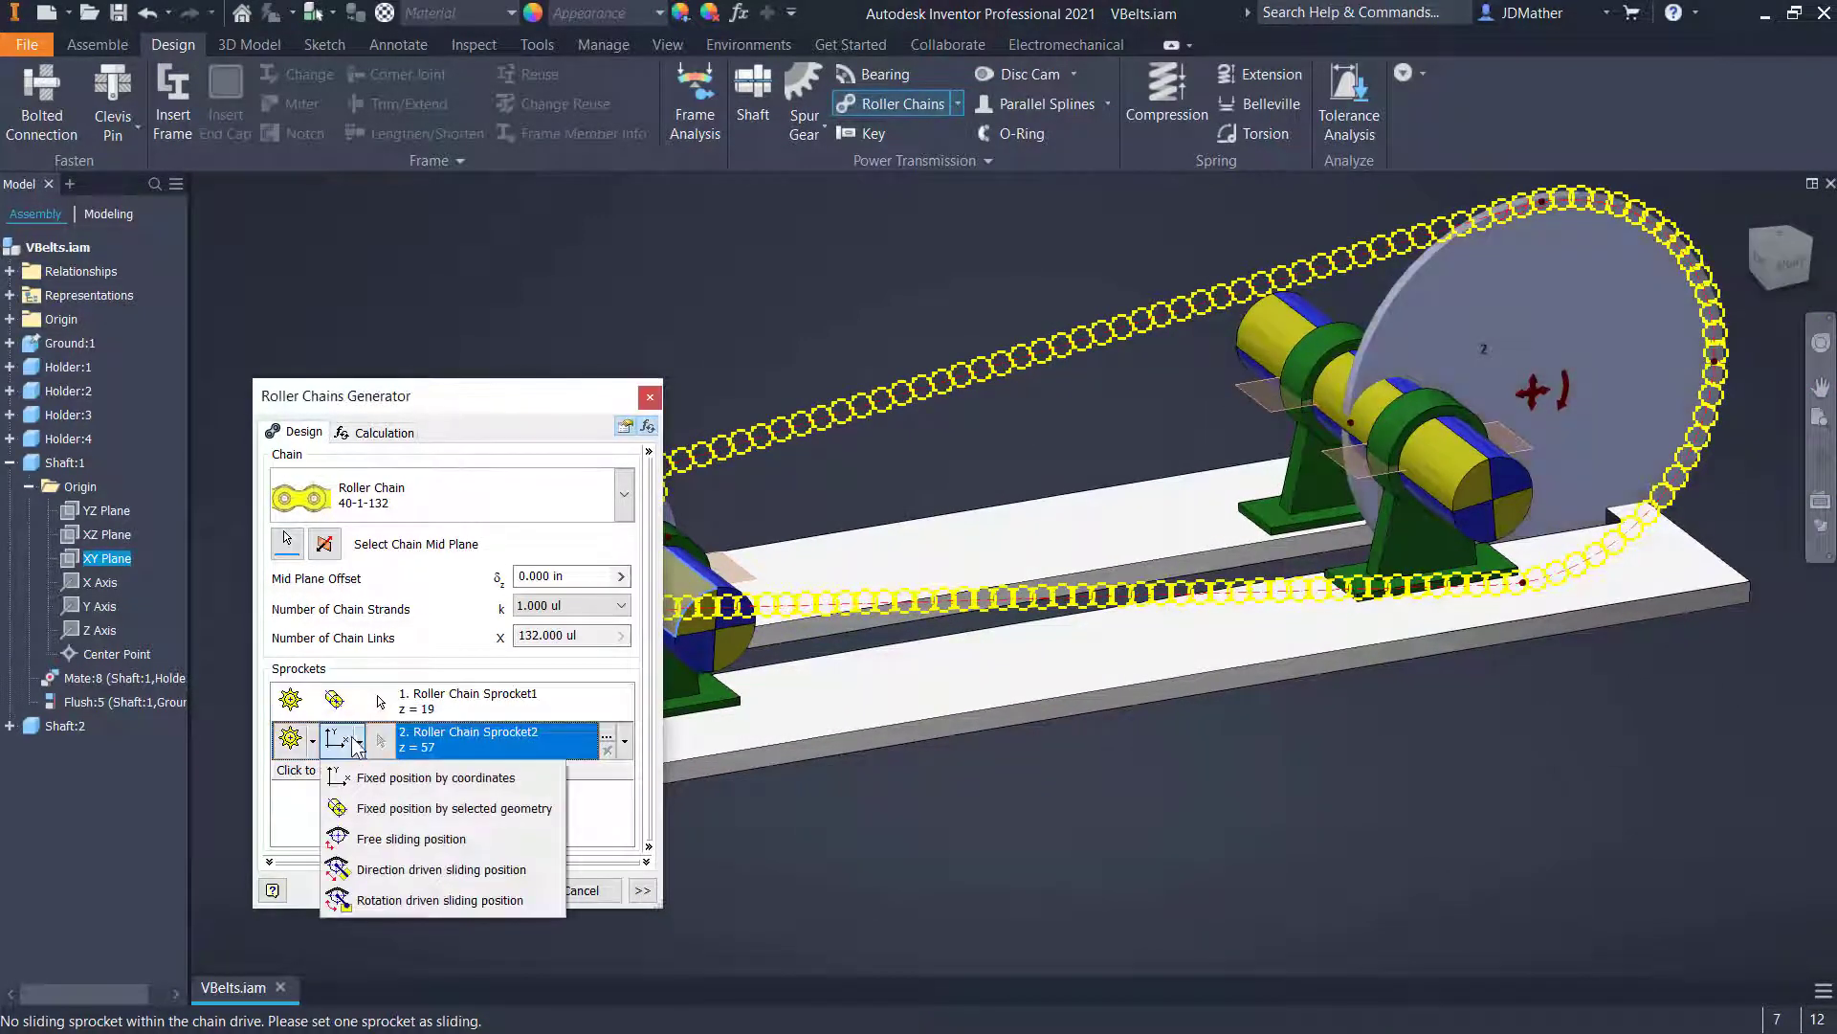
left_click(357, 871)
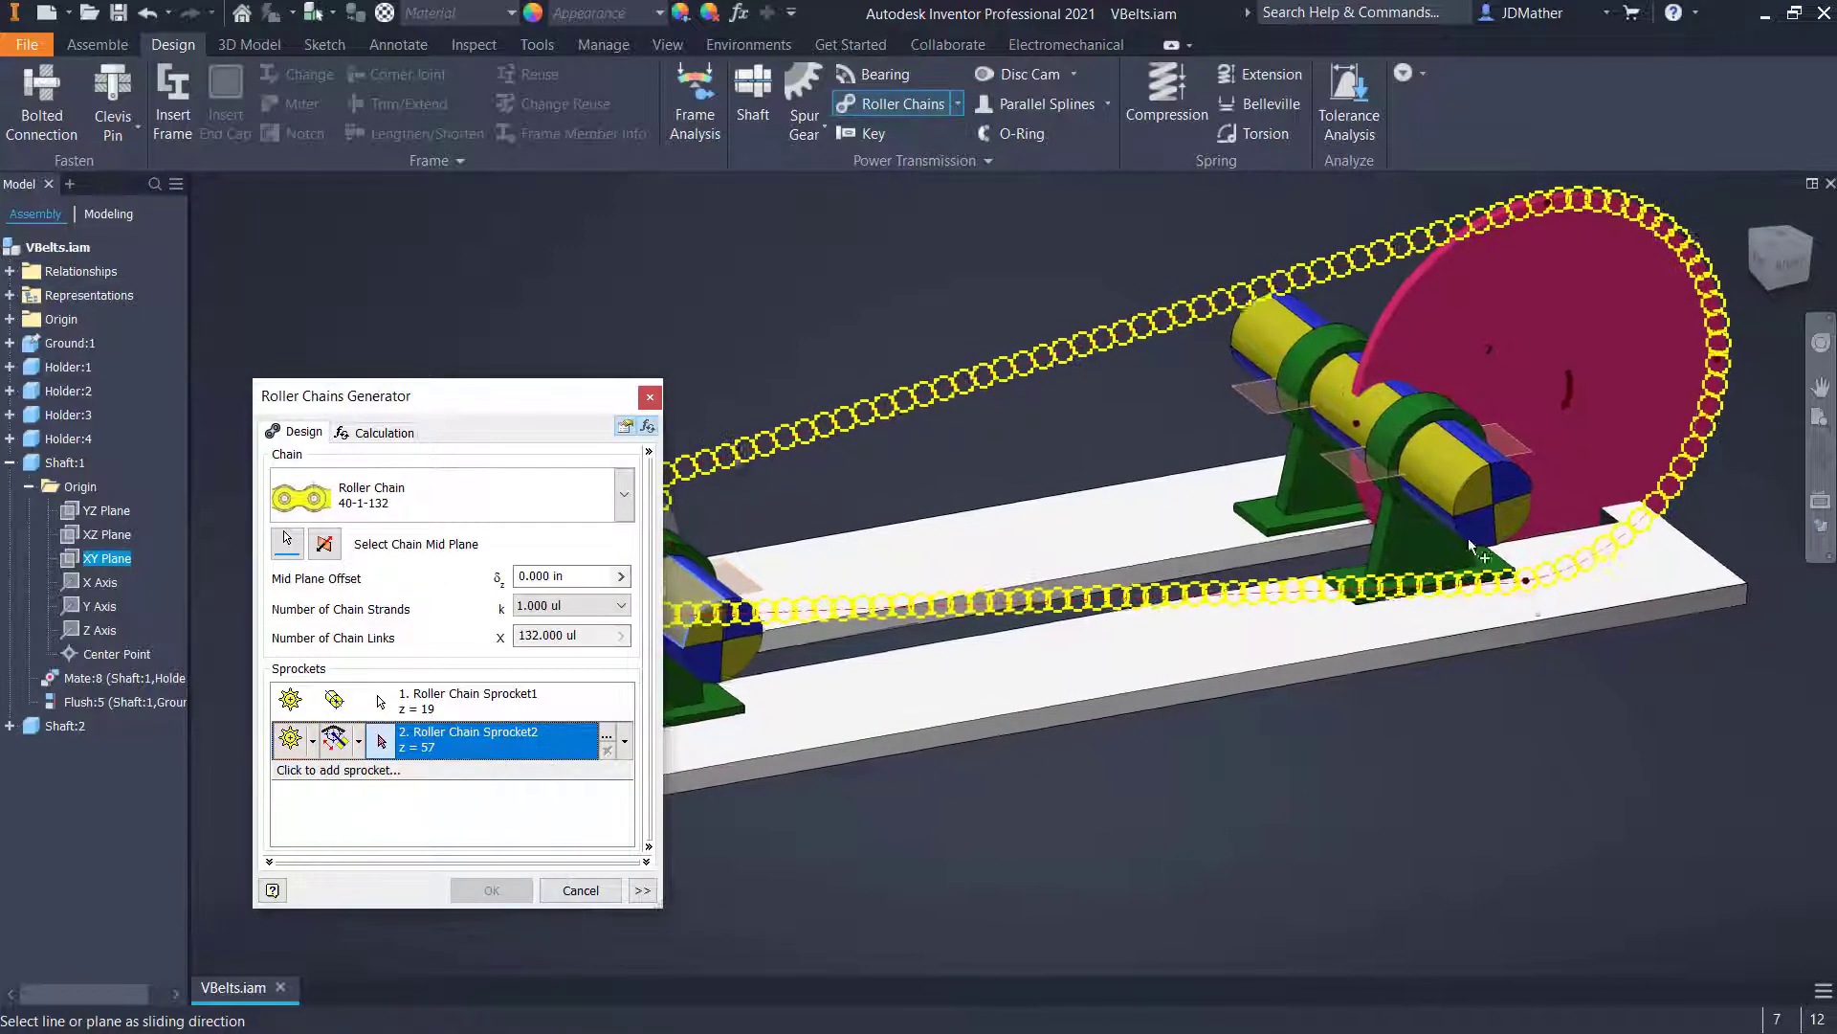
left_click(1359, 486)
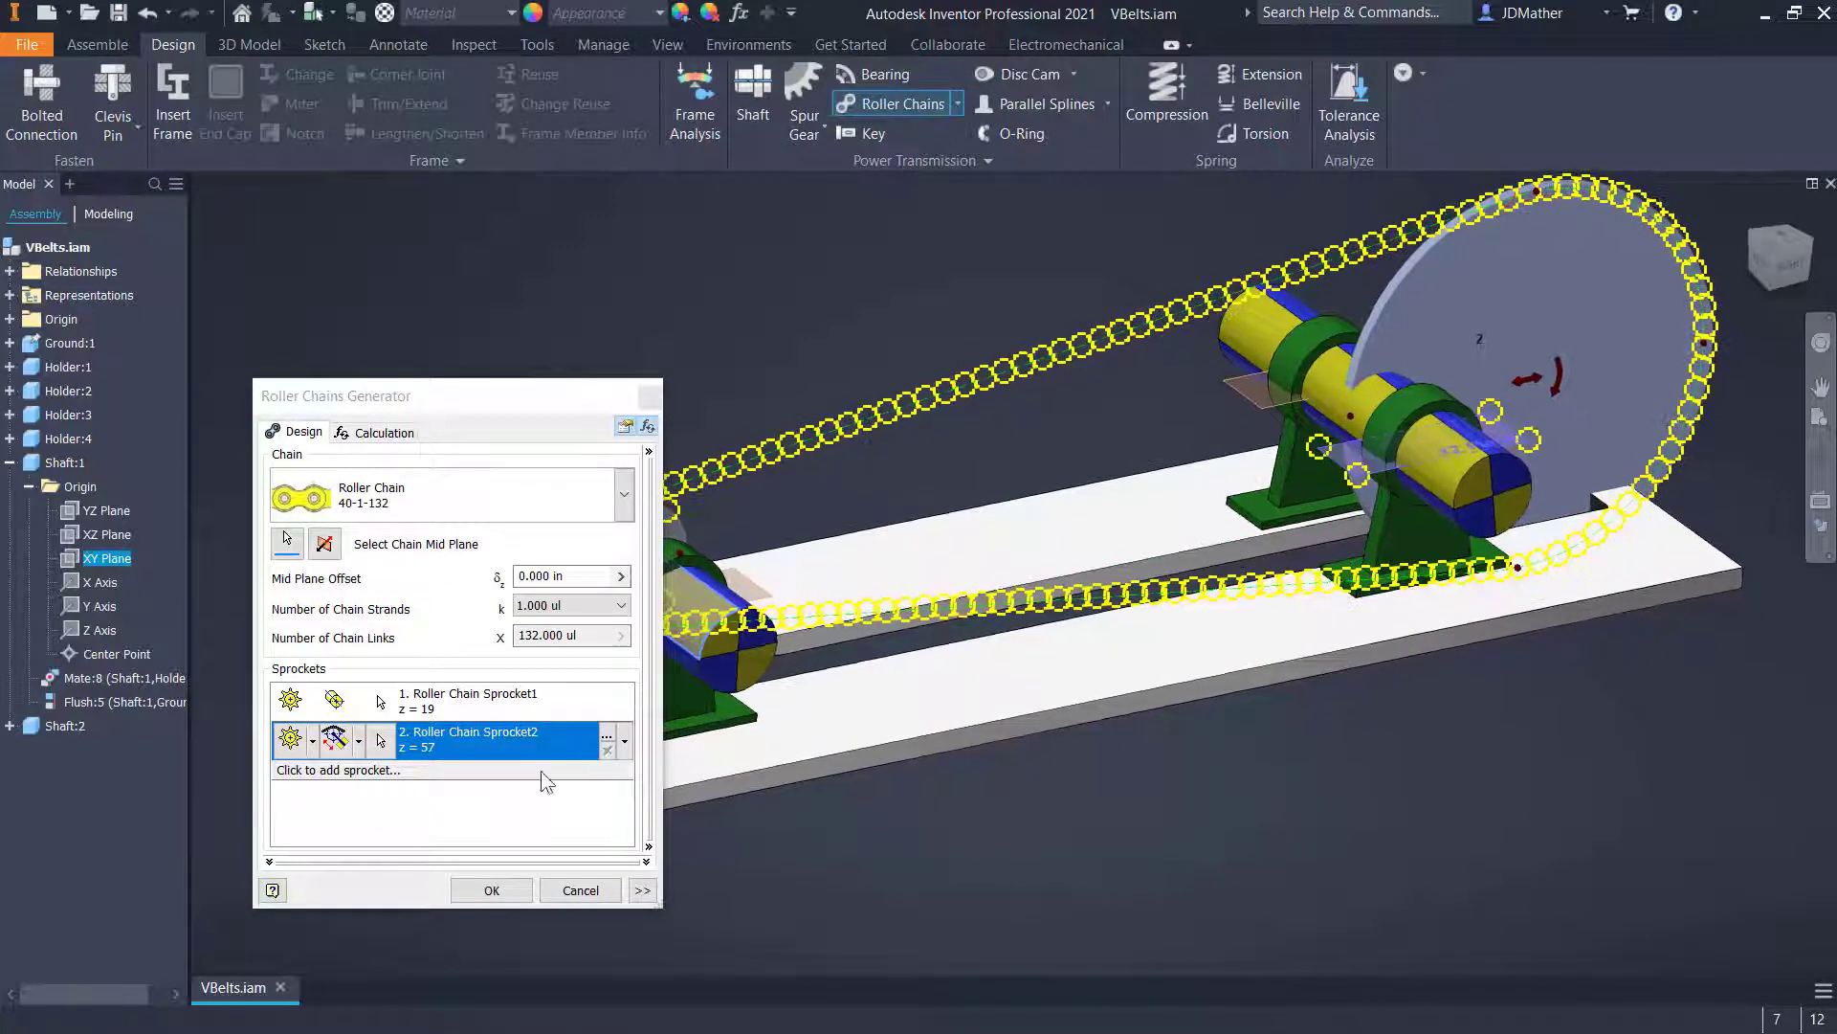
mouse_move(1087, 422)
middle_mouse_down("shift")
mouse_move(976, 429)
mouse_move(1062, 423)
middle_mouse_up("shift")
left_click_drag(1583, 392, 1484, 408)
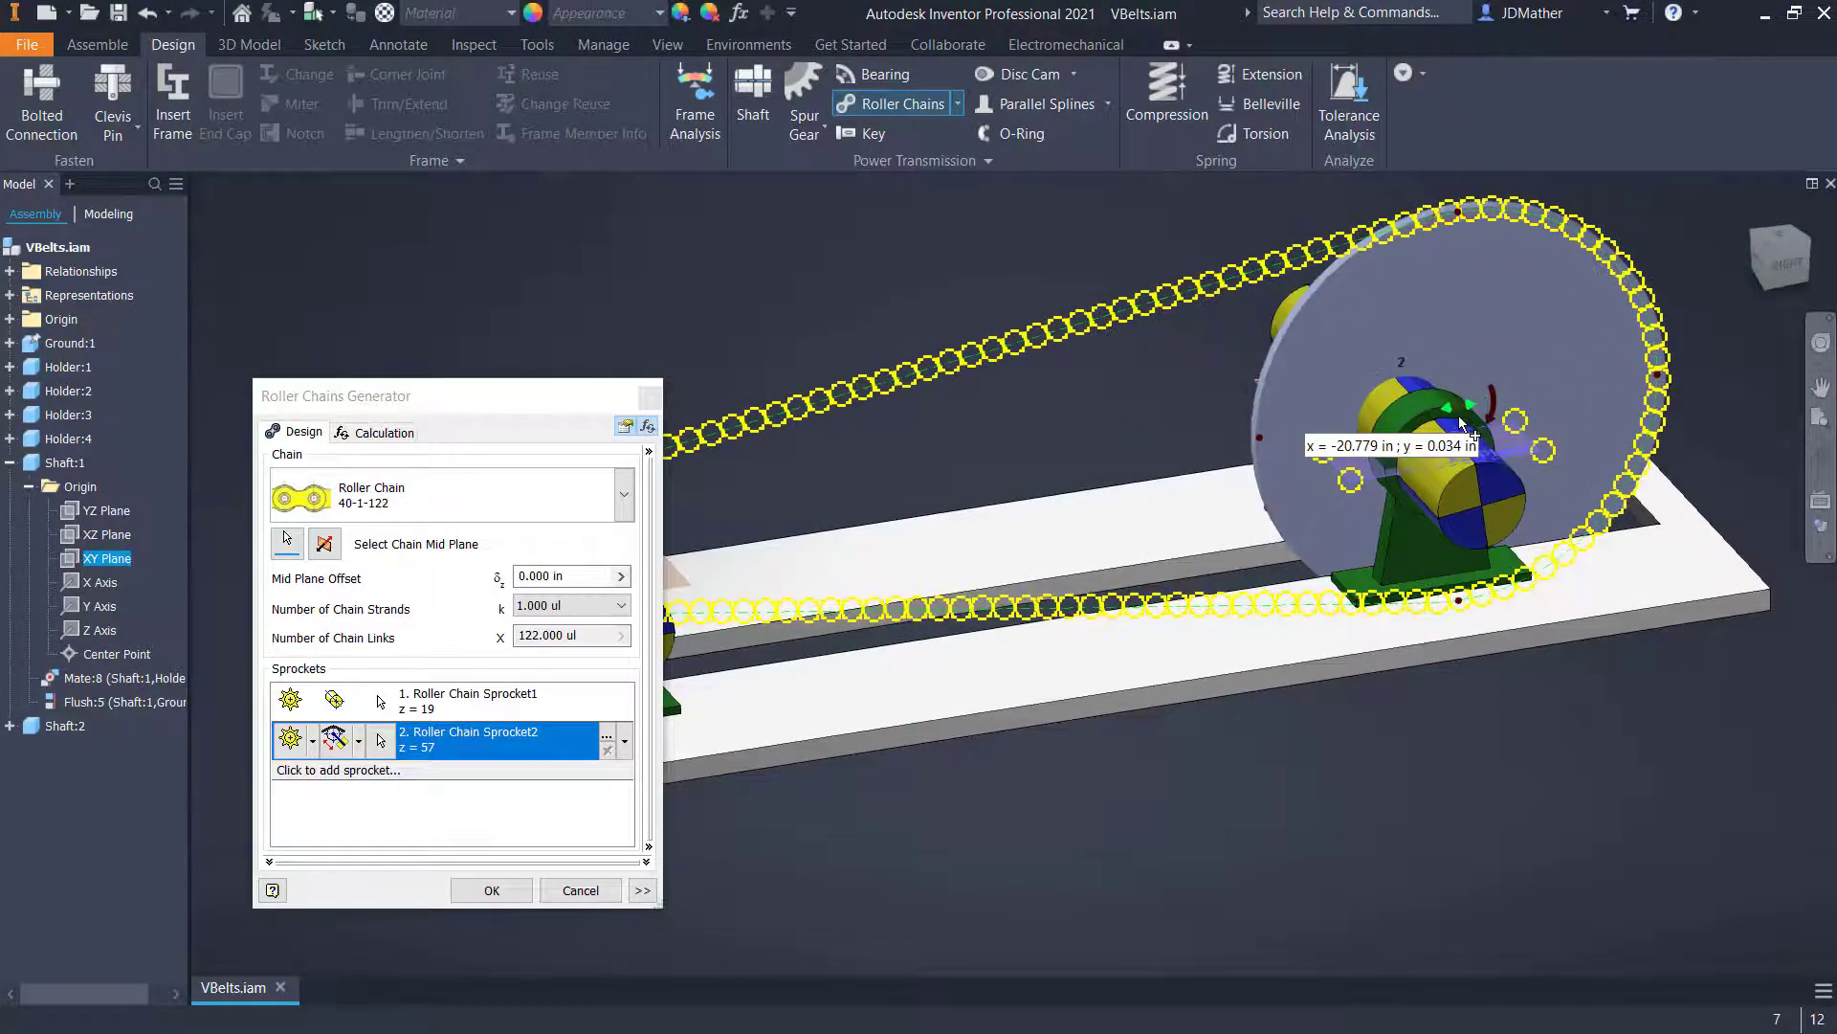
middle_click_drag(1624, 533, 1479, 433, "shift")
left_click_drag(1421, 401, 1505, 419)
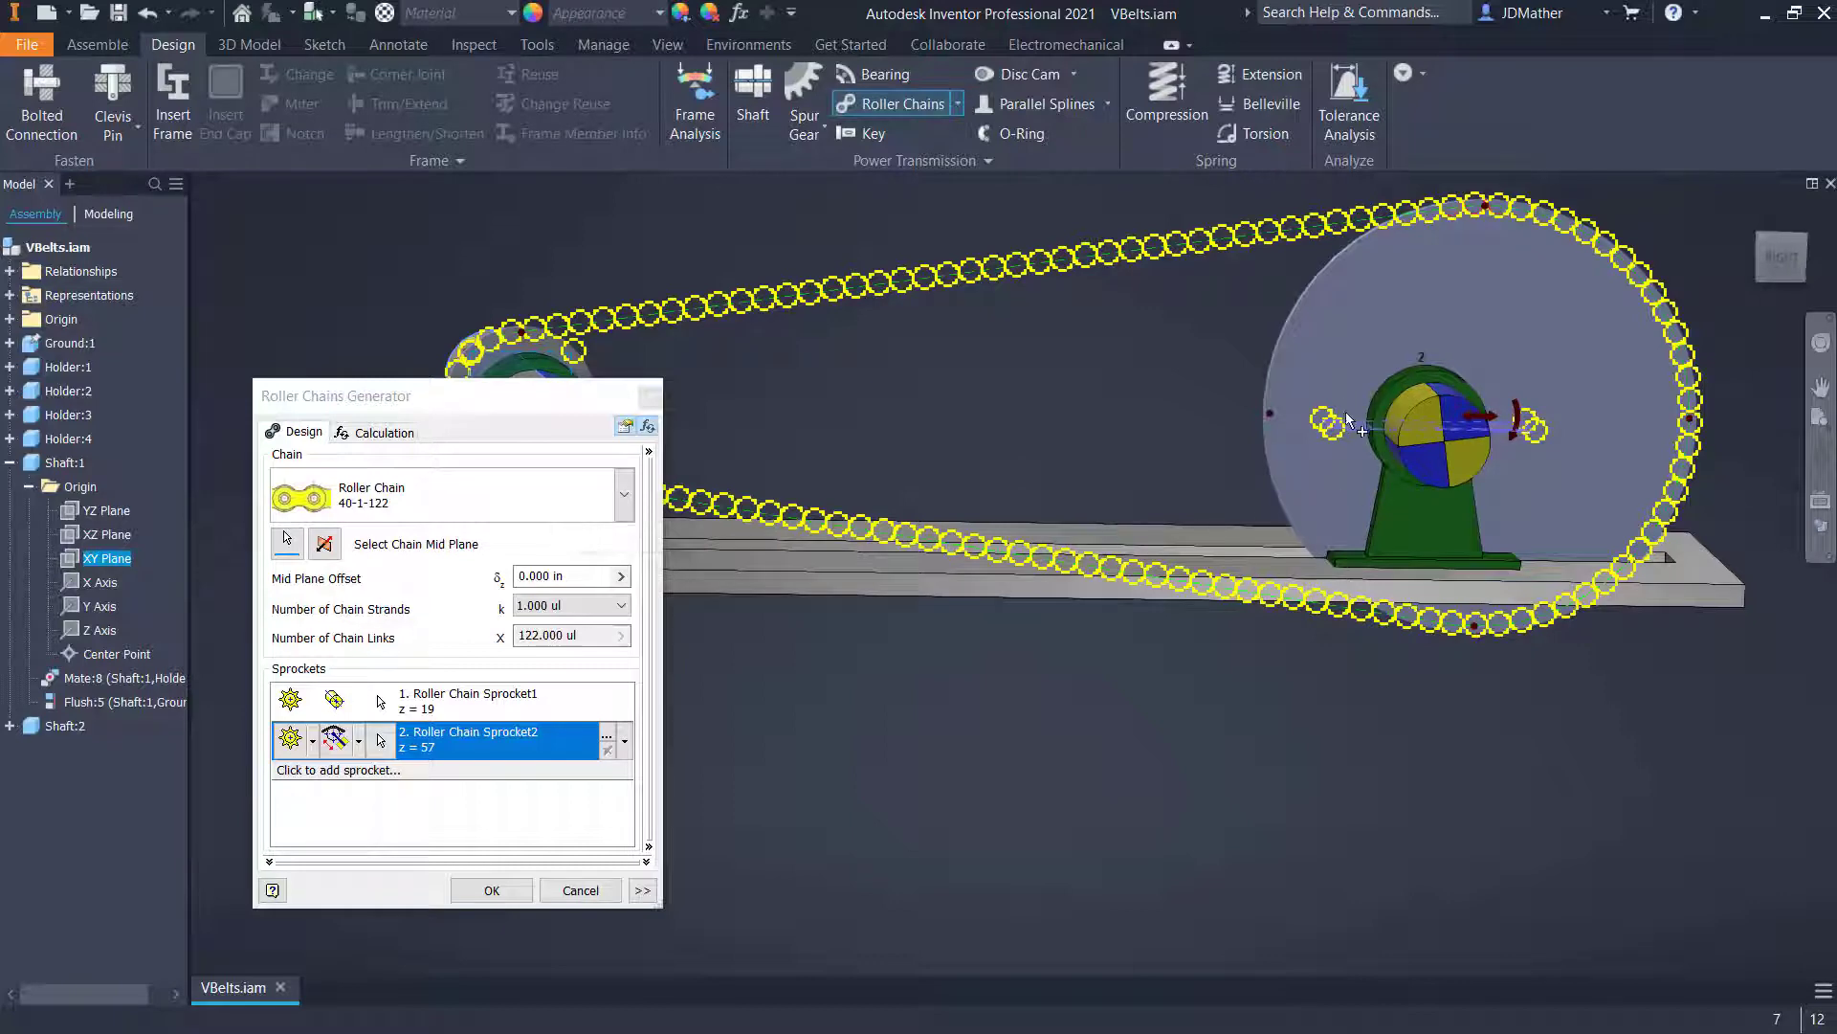
- Resize the large sprocket to 59 teeth and the small sprocket to 29 teeth in the chain preview
middle_click_drag(1346, 413, 1391, 395, "shift")
left_click_drag(1322, 449, 1274, 440)
middle_click_drag(875, 479, 955, 460, "shift")
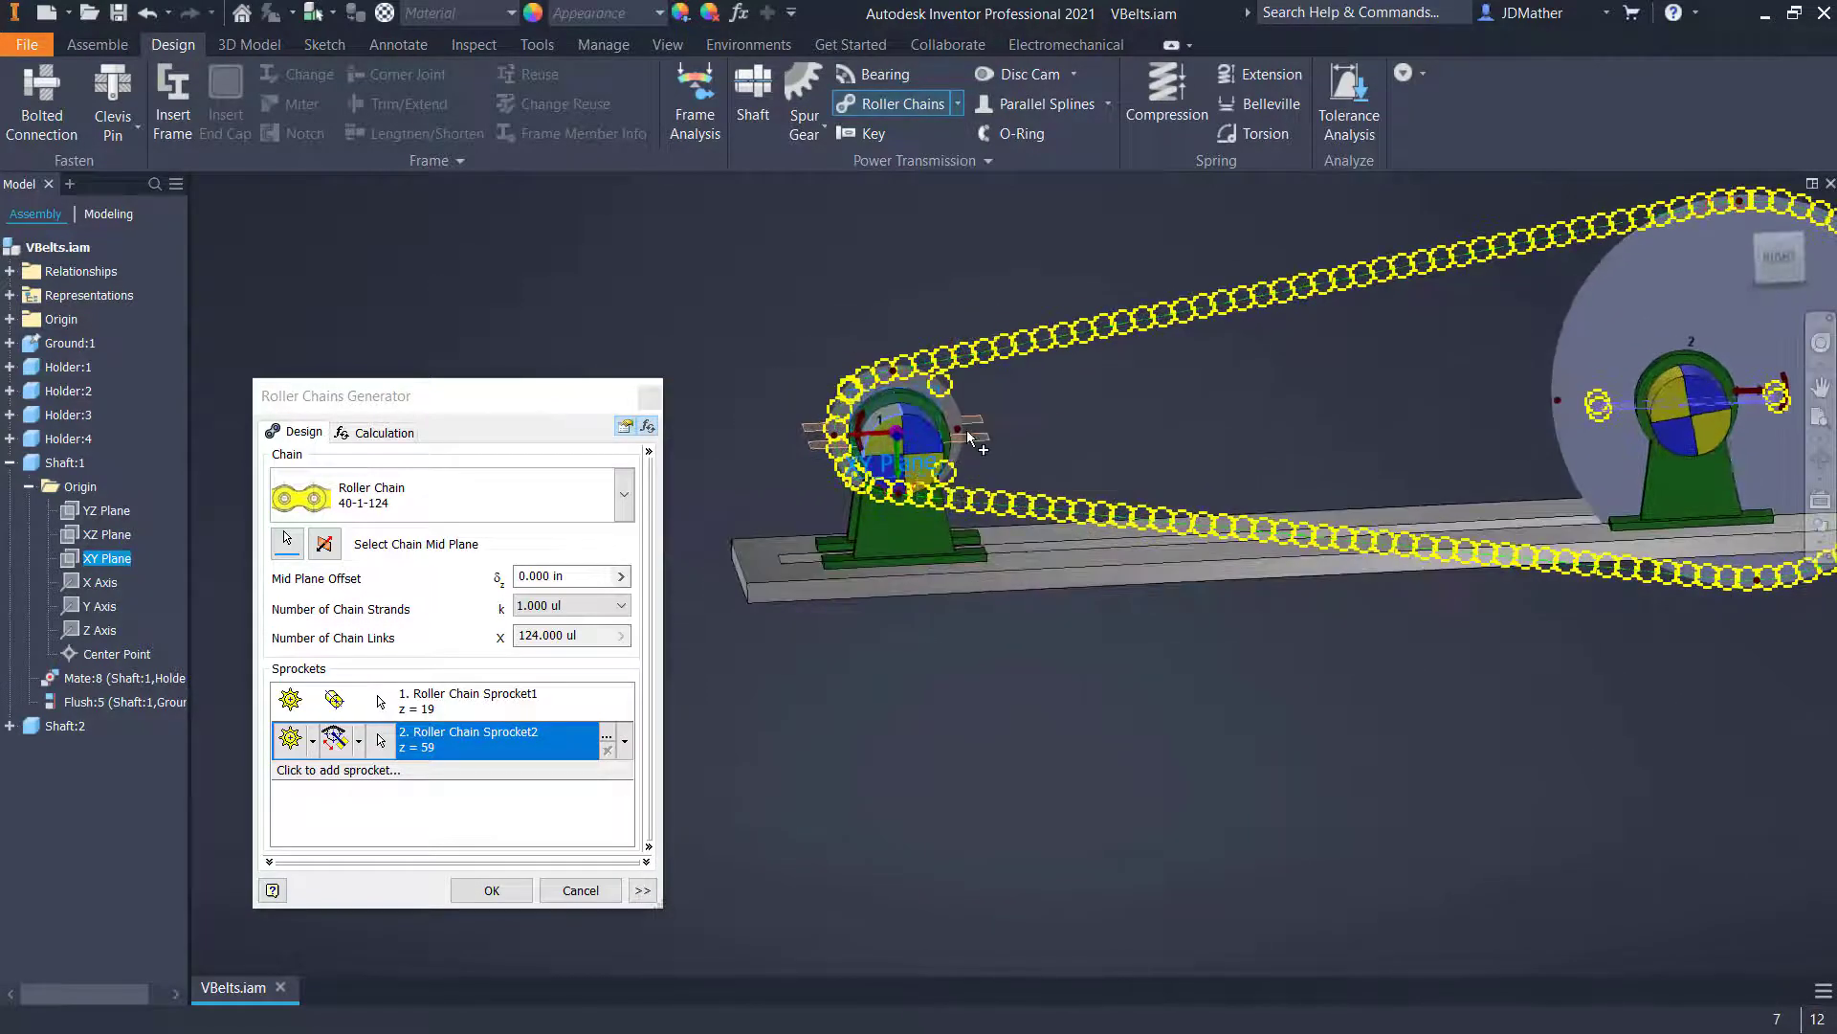
left_click_drag(967, 428, 992, 437)
- Enlarge the large sprocket to 68 teeth and generate the chain drive in the assembly
middle_click_drag(993, 442, 1380, 283, "shift")
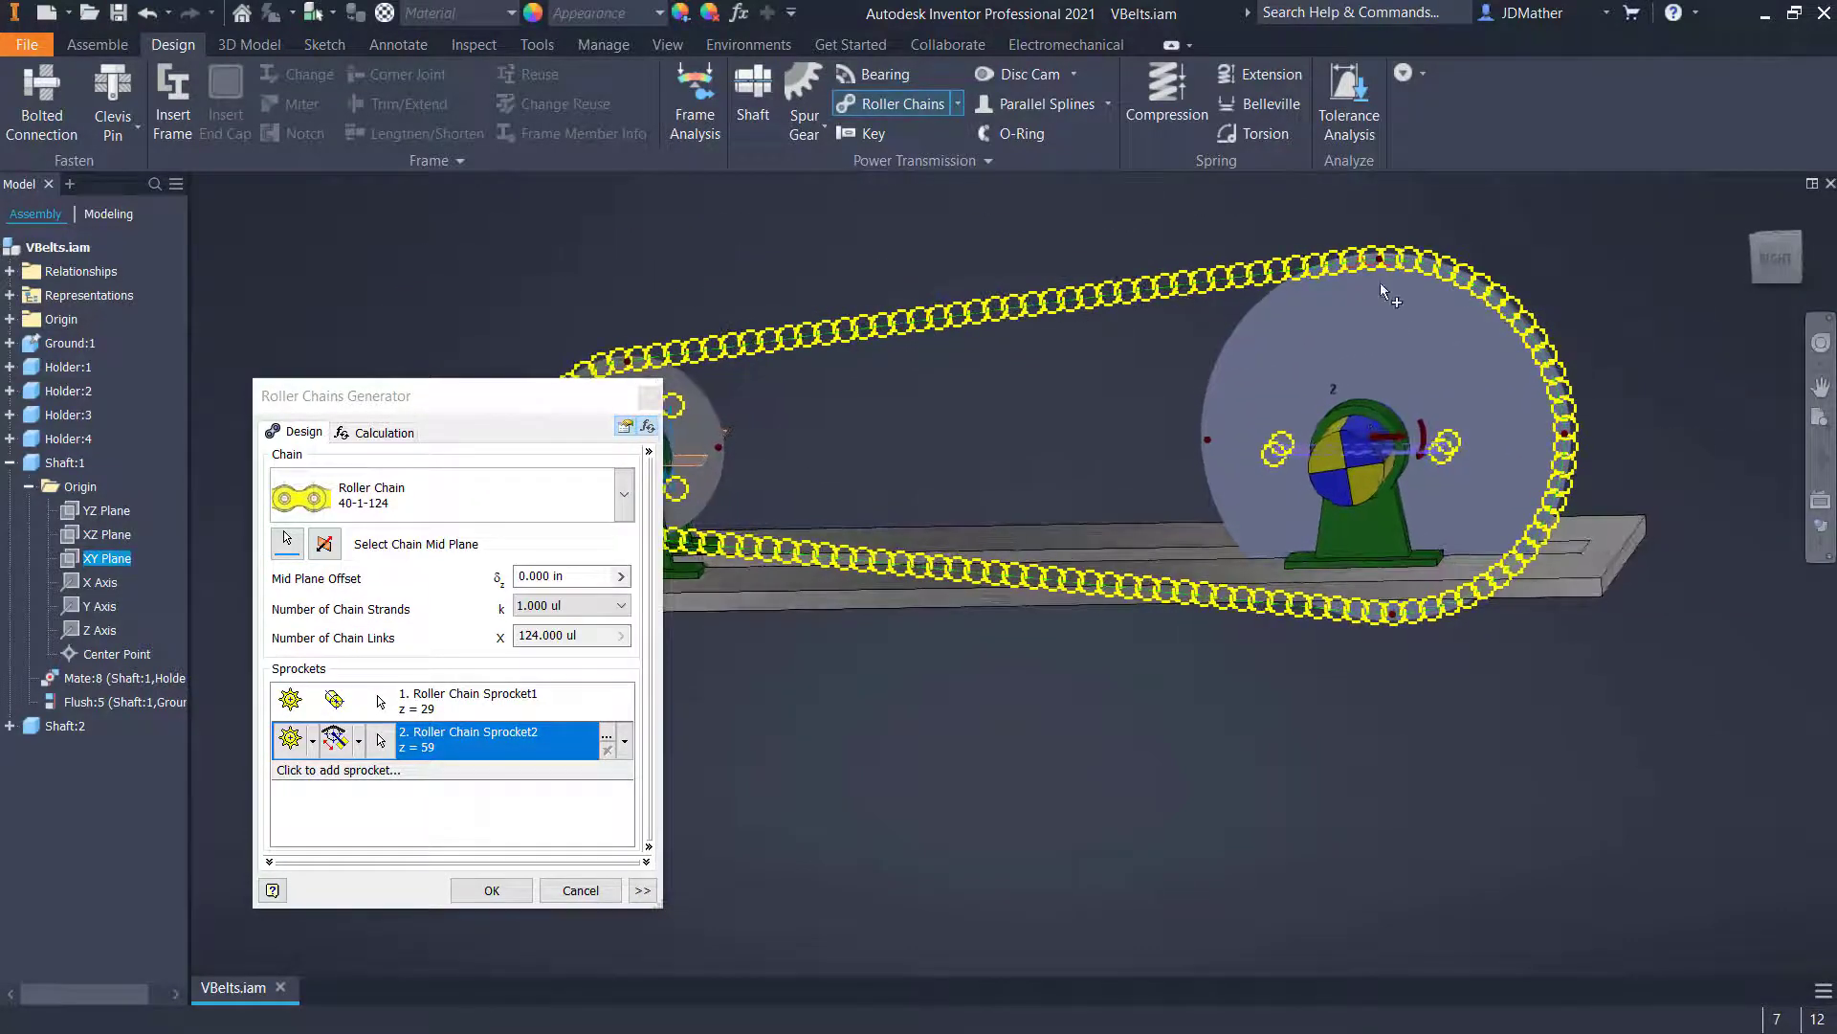
left_click_drag(1210, 439, 1172, 441)
middle_click_drag(1216, 507, 872, 429, "shift")
middle_click_drag(985, 739, 946, 743, "shift")
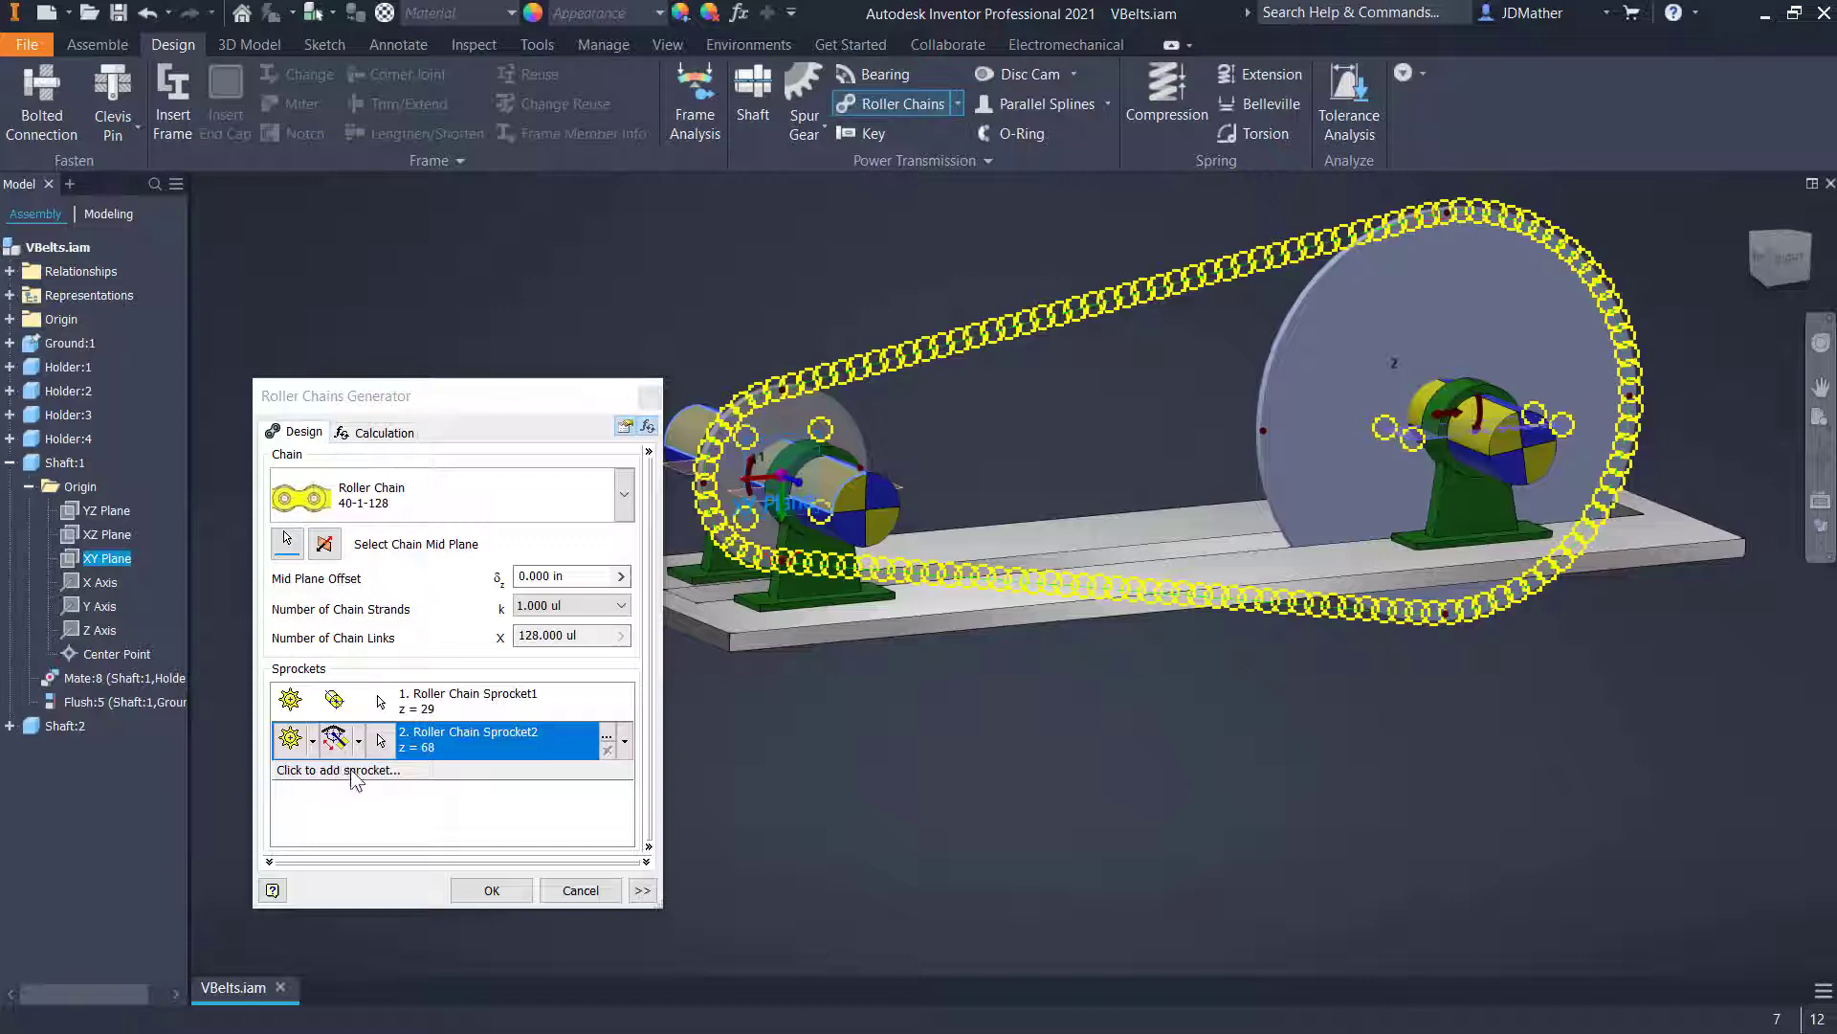
left_click(487, 893)
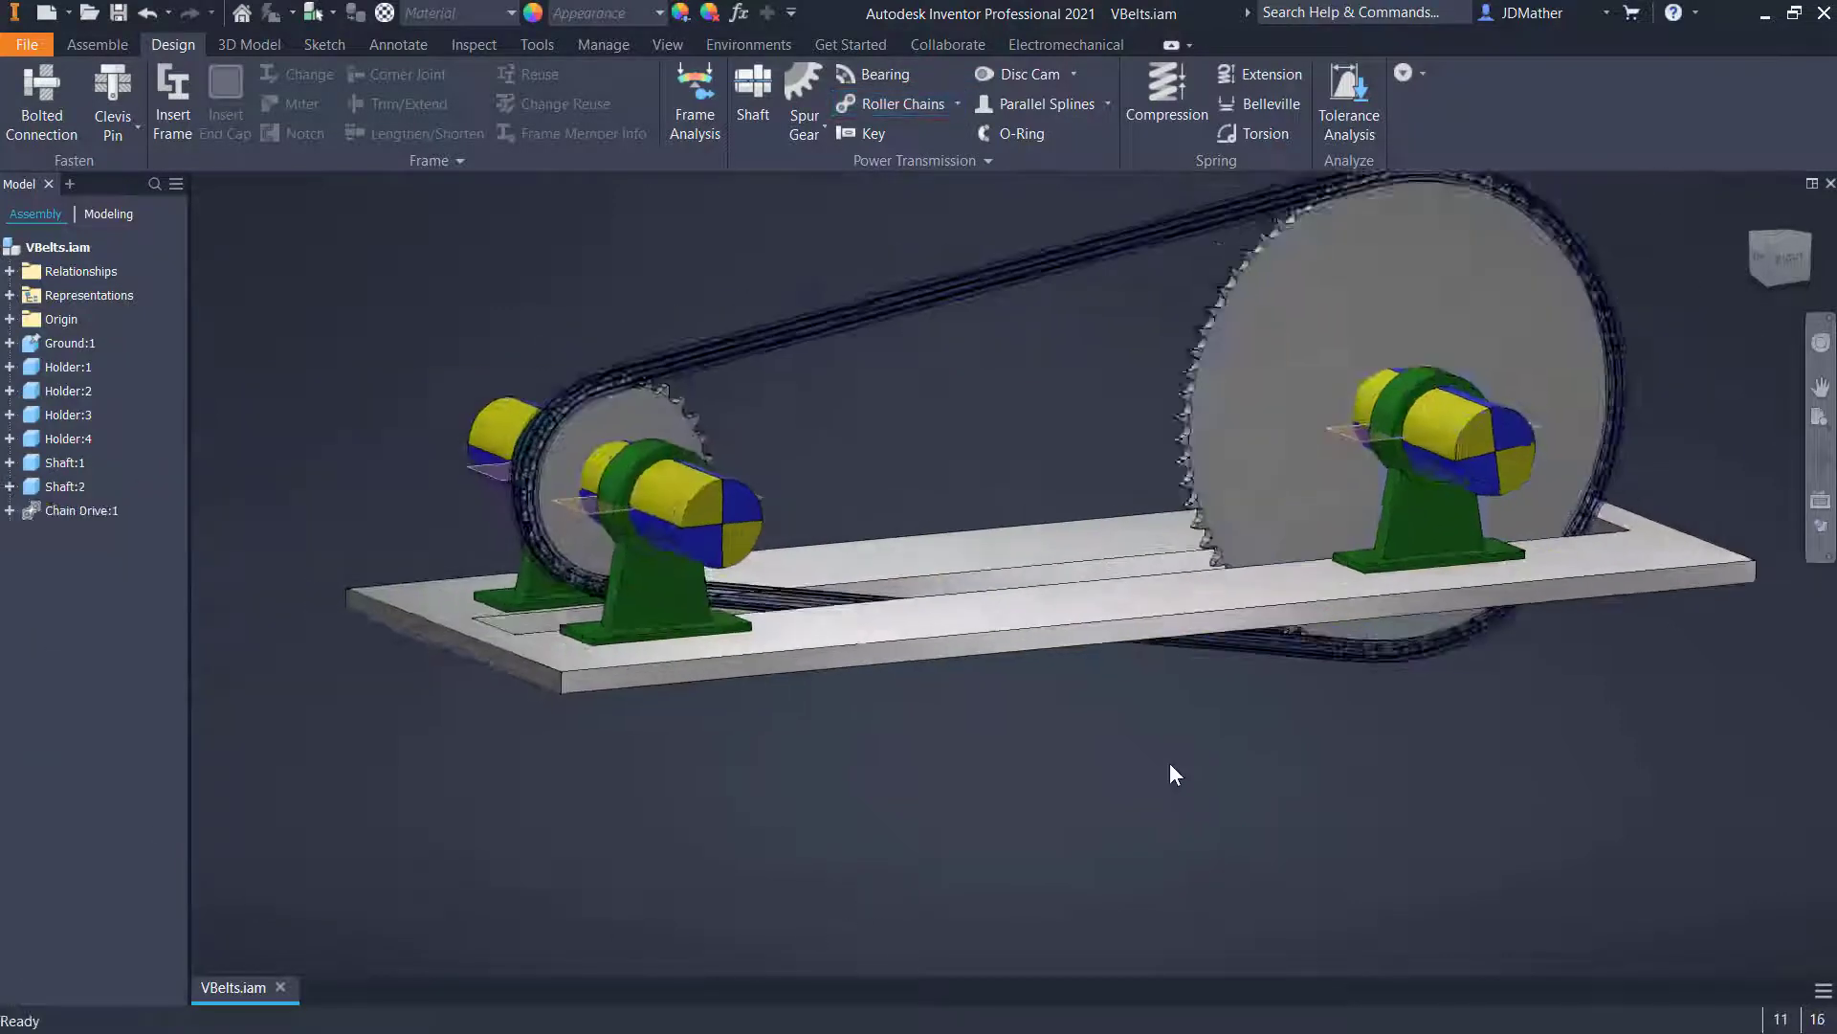
scroll(1169, 762, "down", 2)
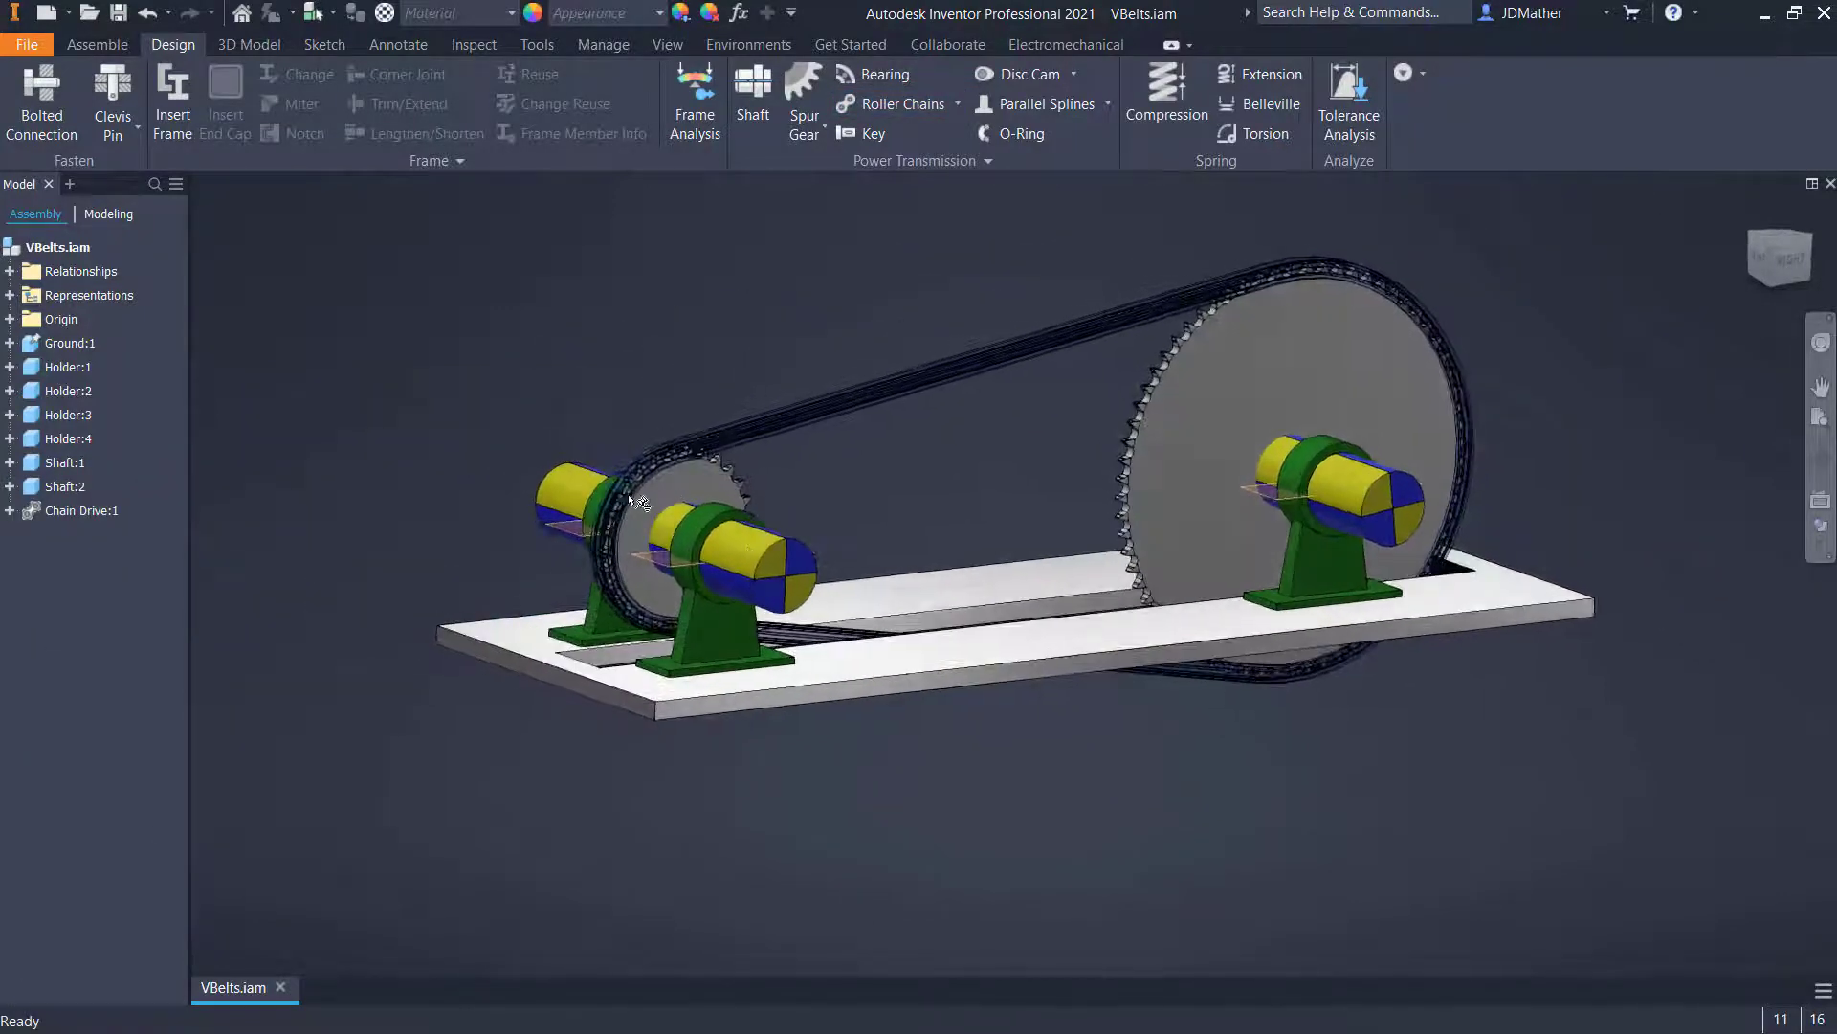
- Mate the centre axis of Shaft:2 to the origin Z Axis of Roller Chain Sprocket2:1 with zero offset
middle_click_drag(980, 549, 5, 612, "shift")
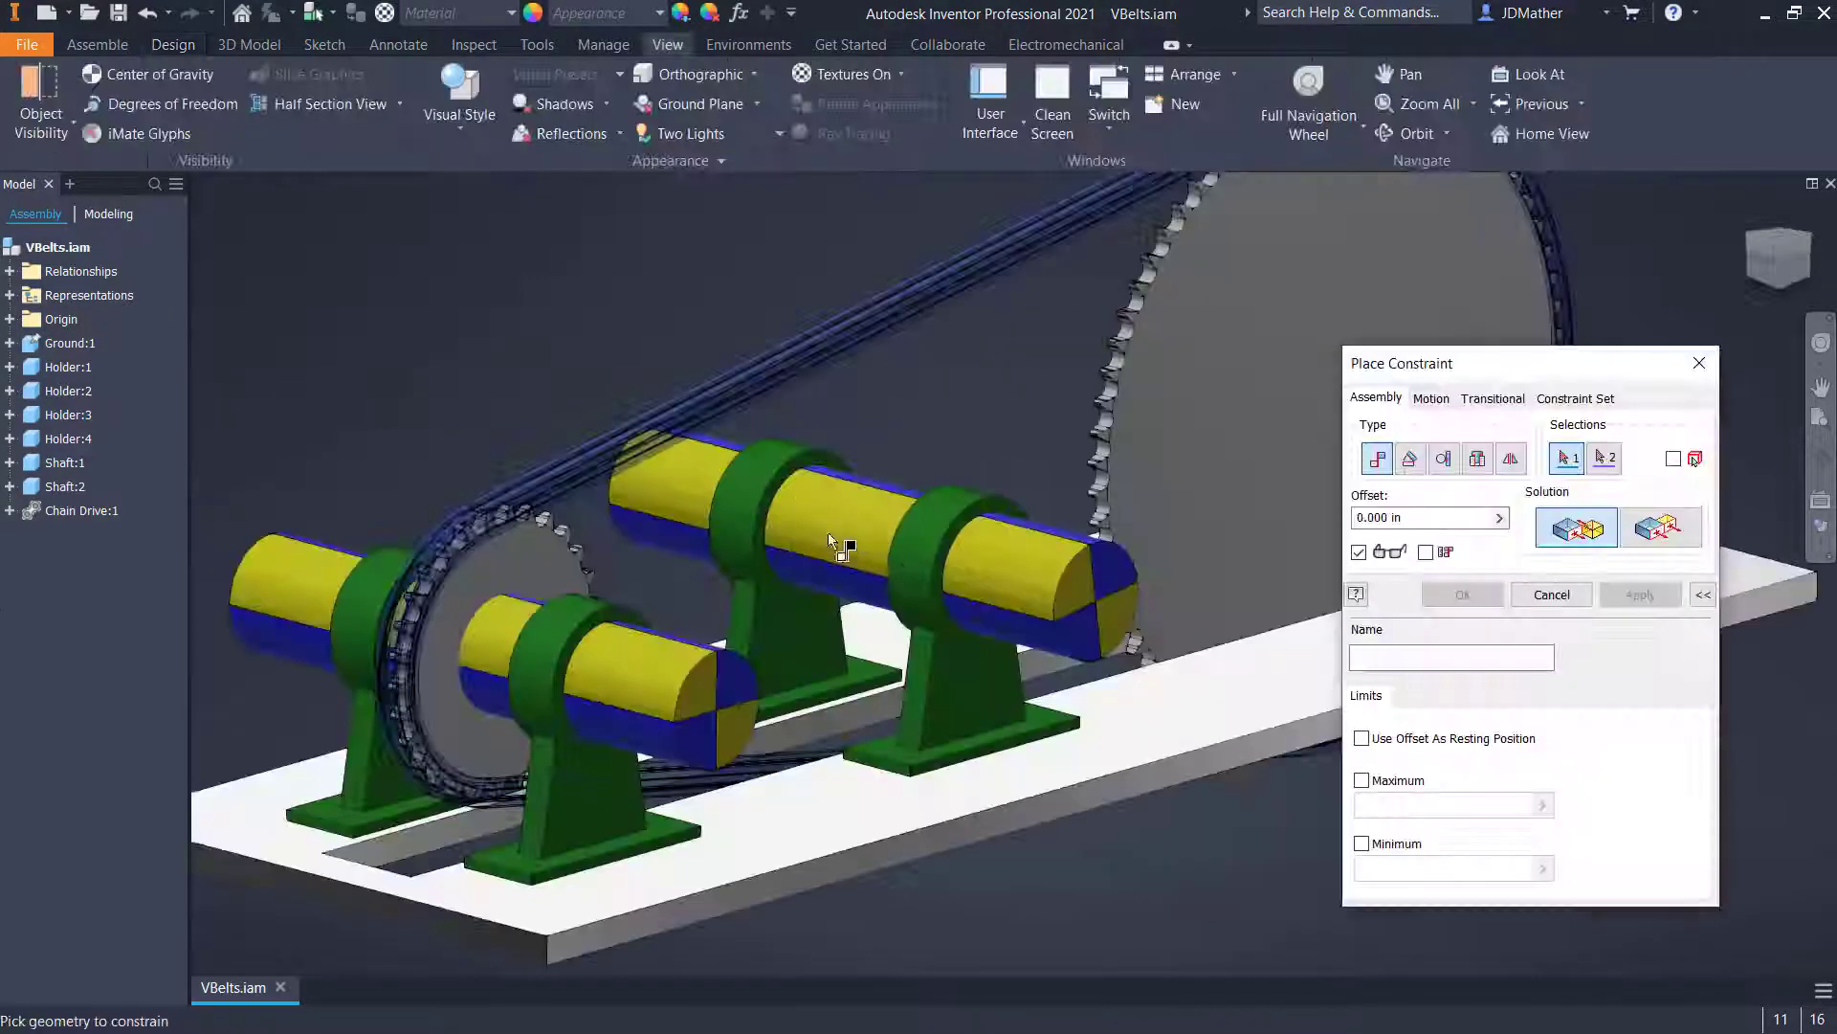
left_click(848, 524)
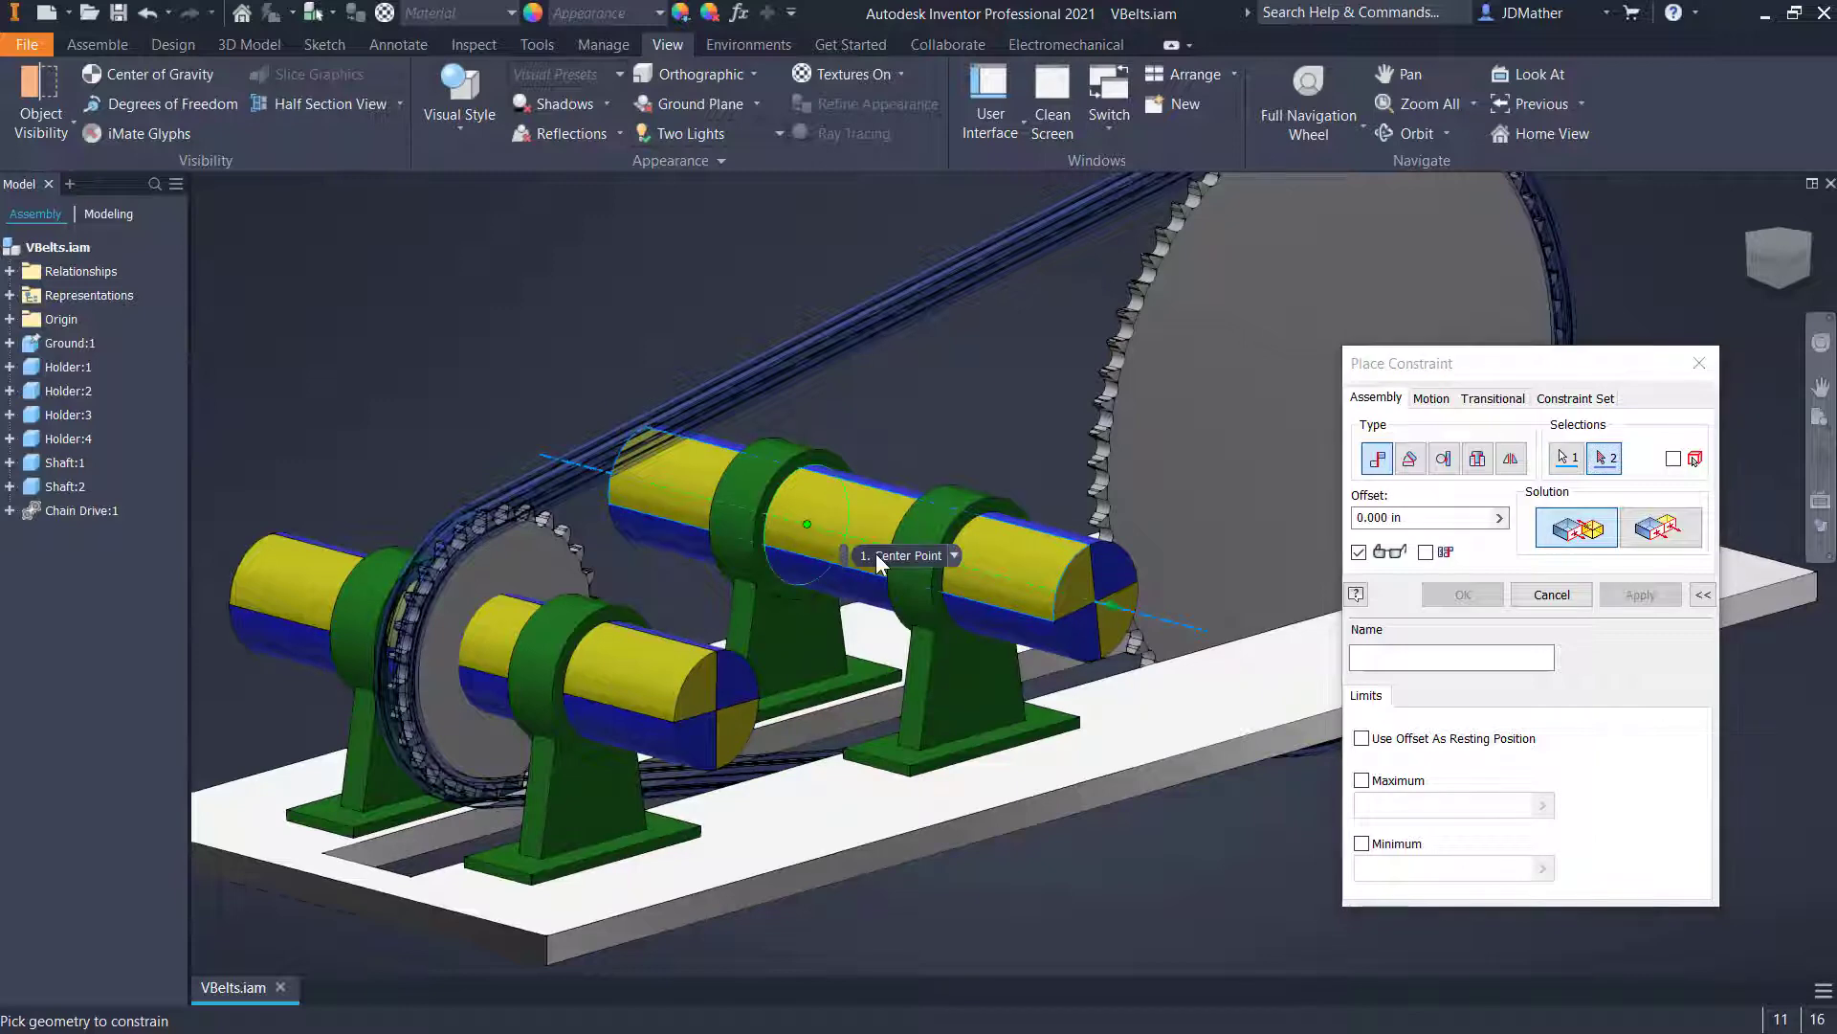
middle_click_drag(962, 467, 1051, 465, "shift")
scroll(1064, 480, "down", 2)
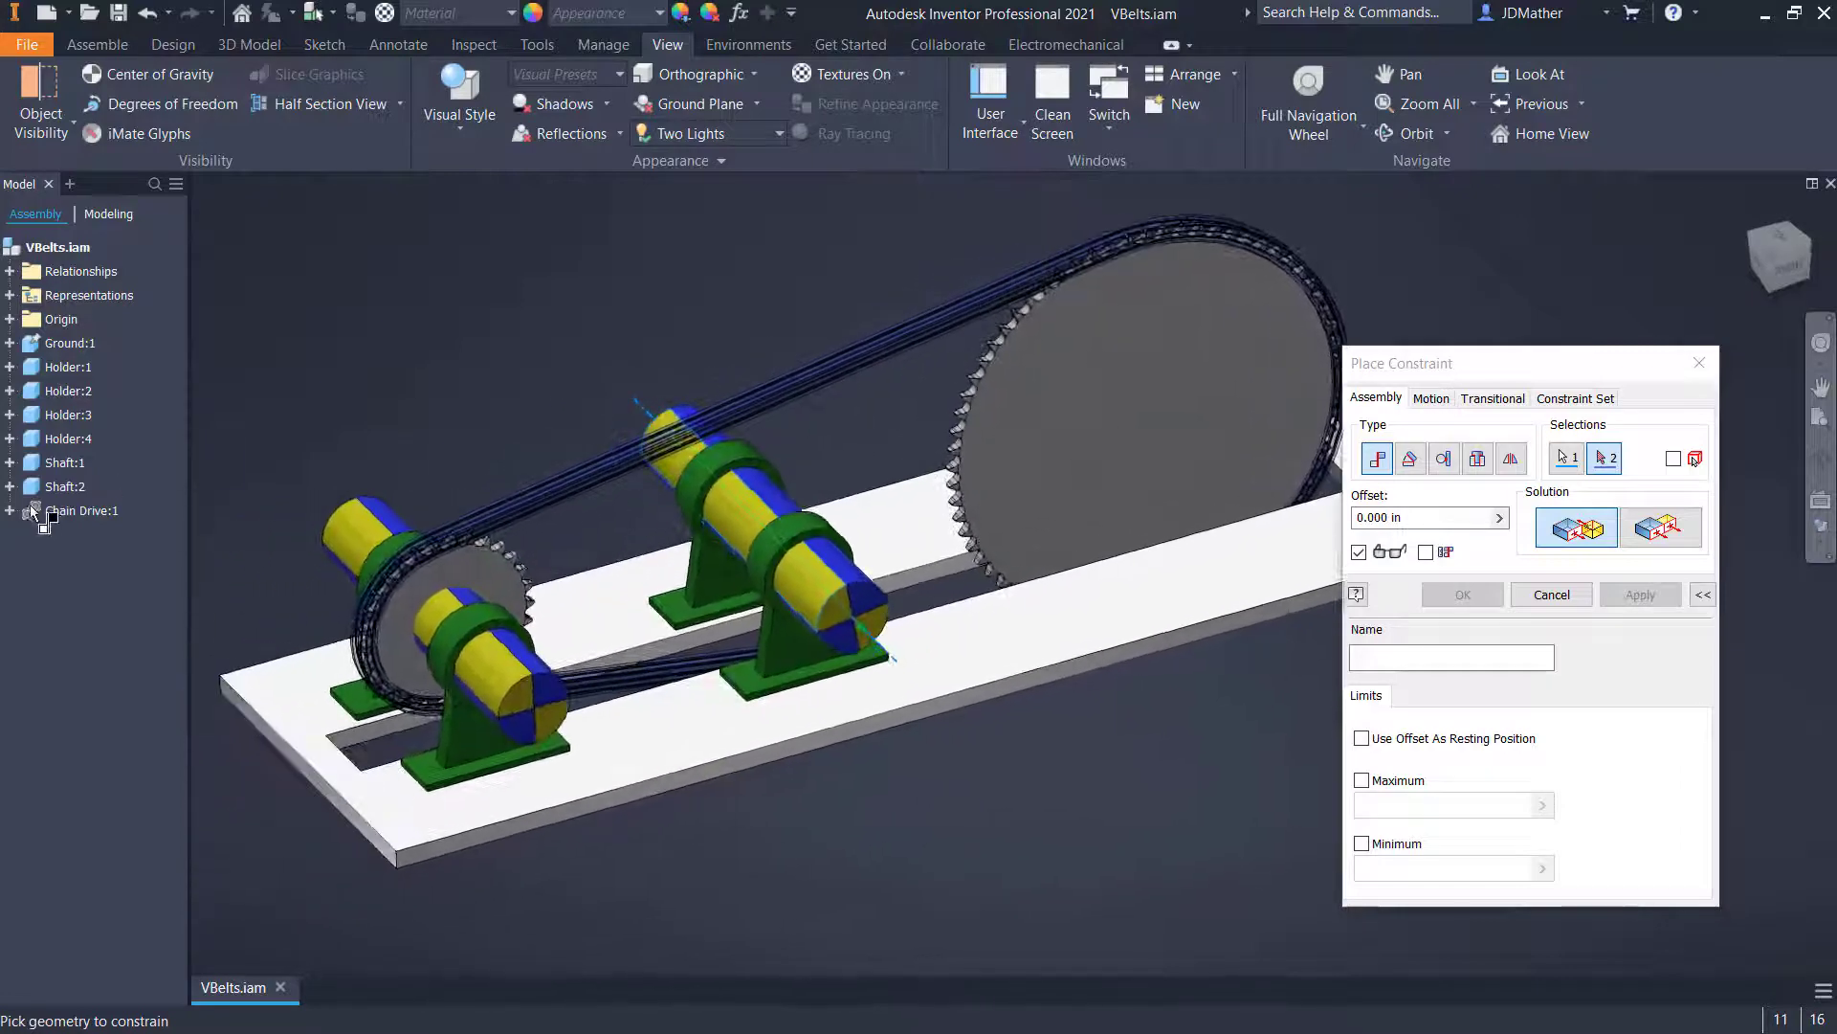
left_click(10, 510)
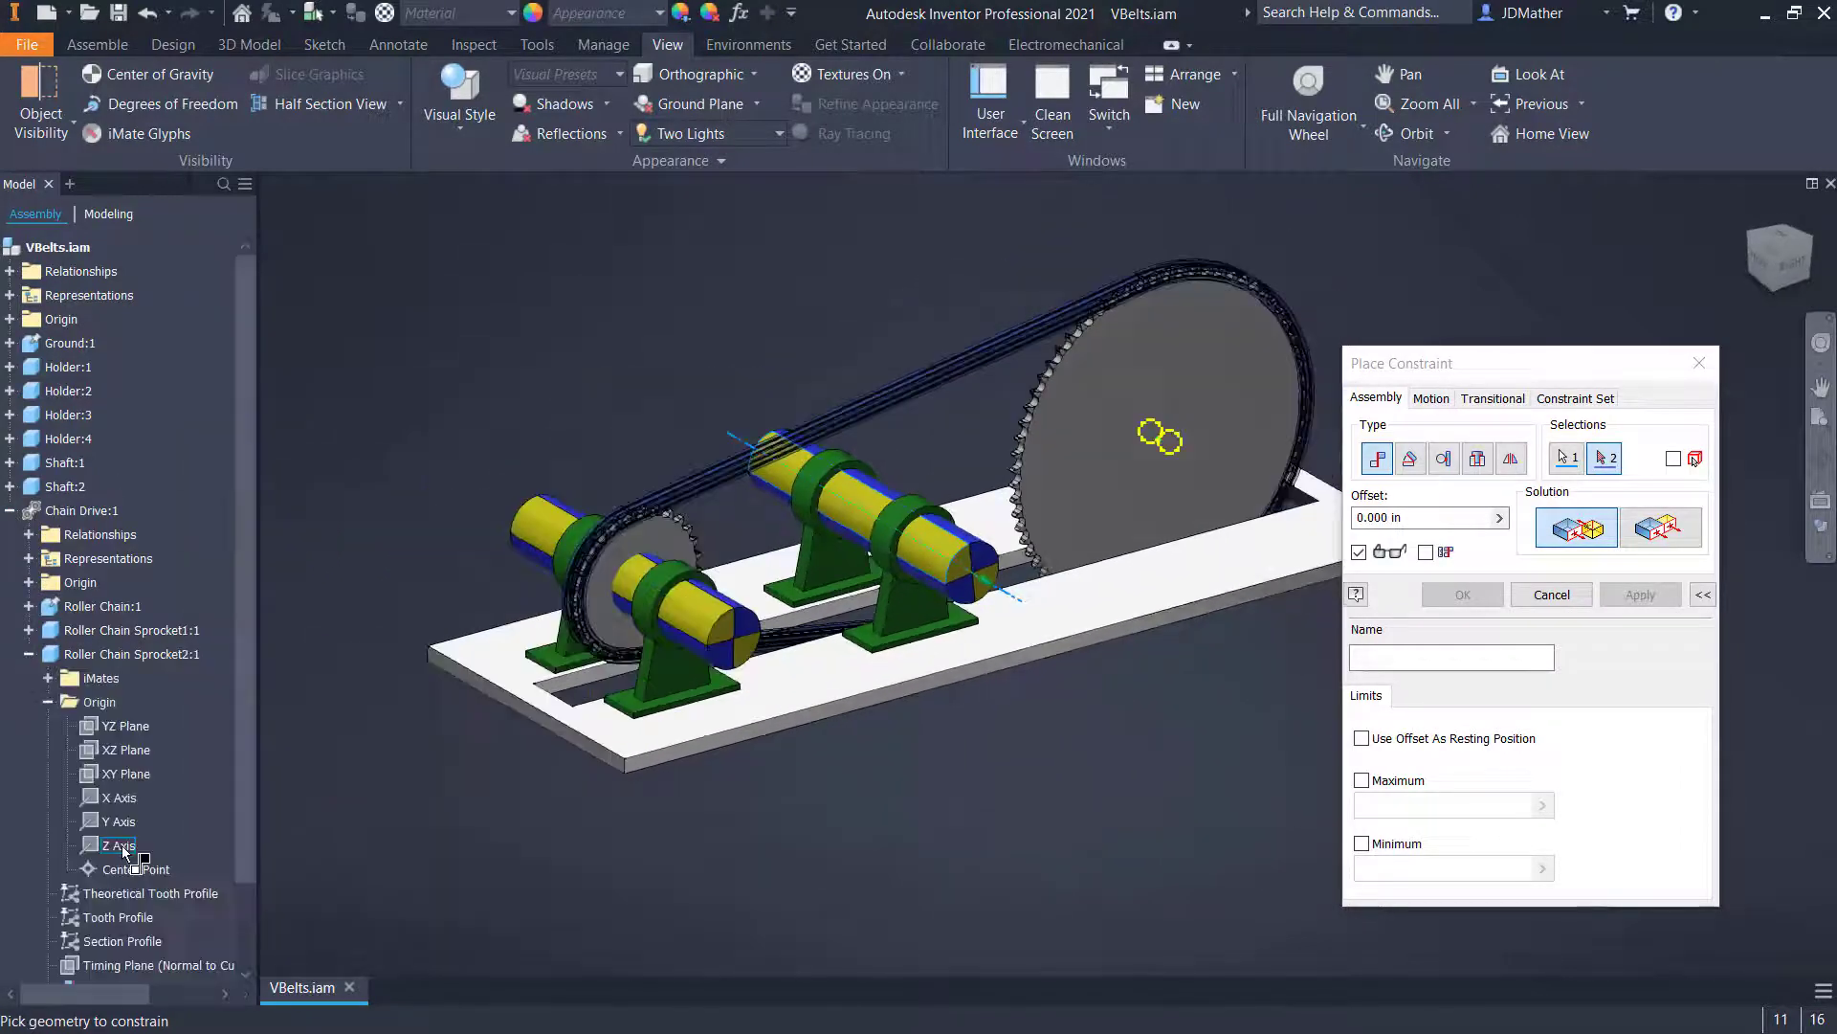
left_click(119, 847)
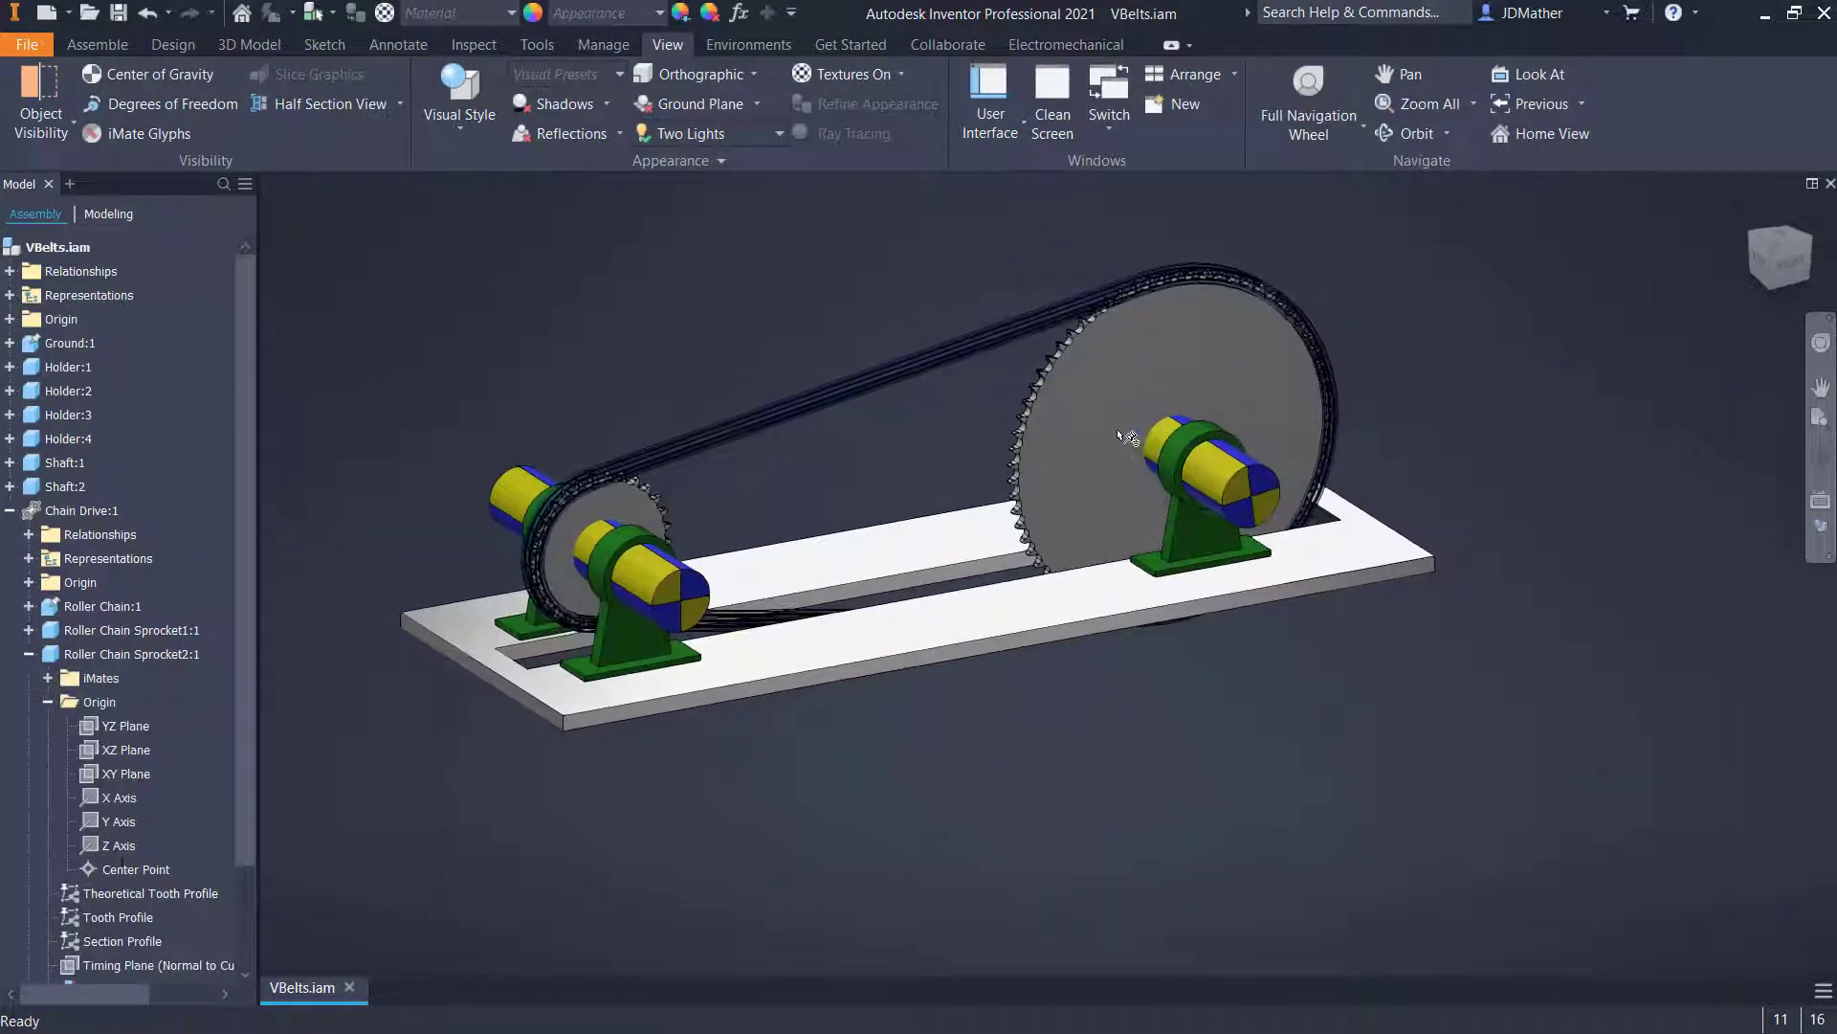
- Try to turn the large sprocket by hand and make the Chain Drive:1 subassembly flexible
left_click_drag(1117, 431, 1070, 418)
left_click(752, 300)
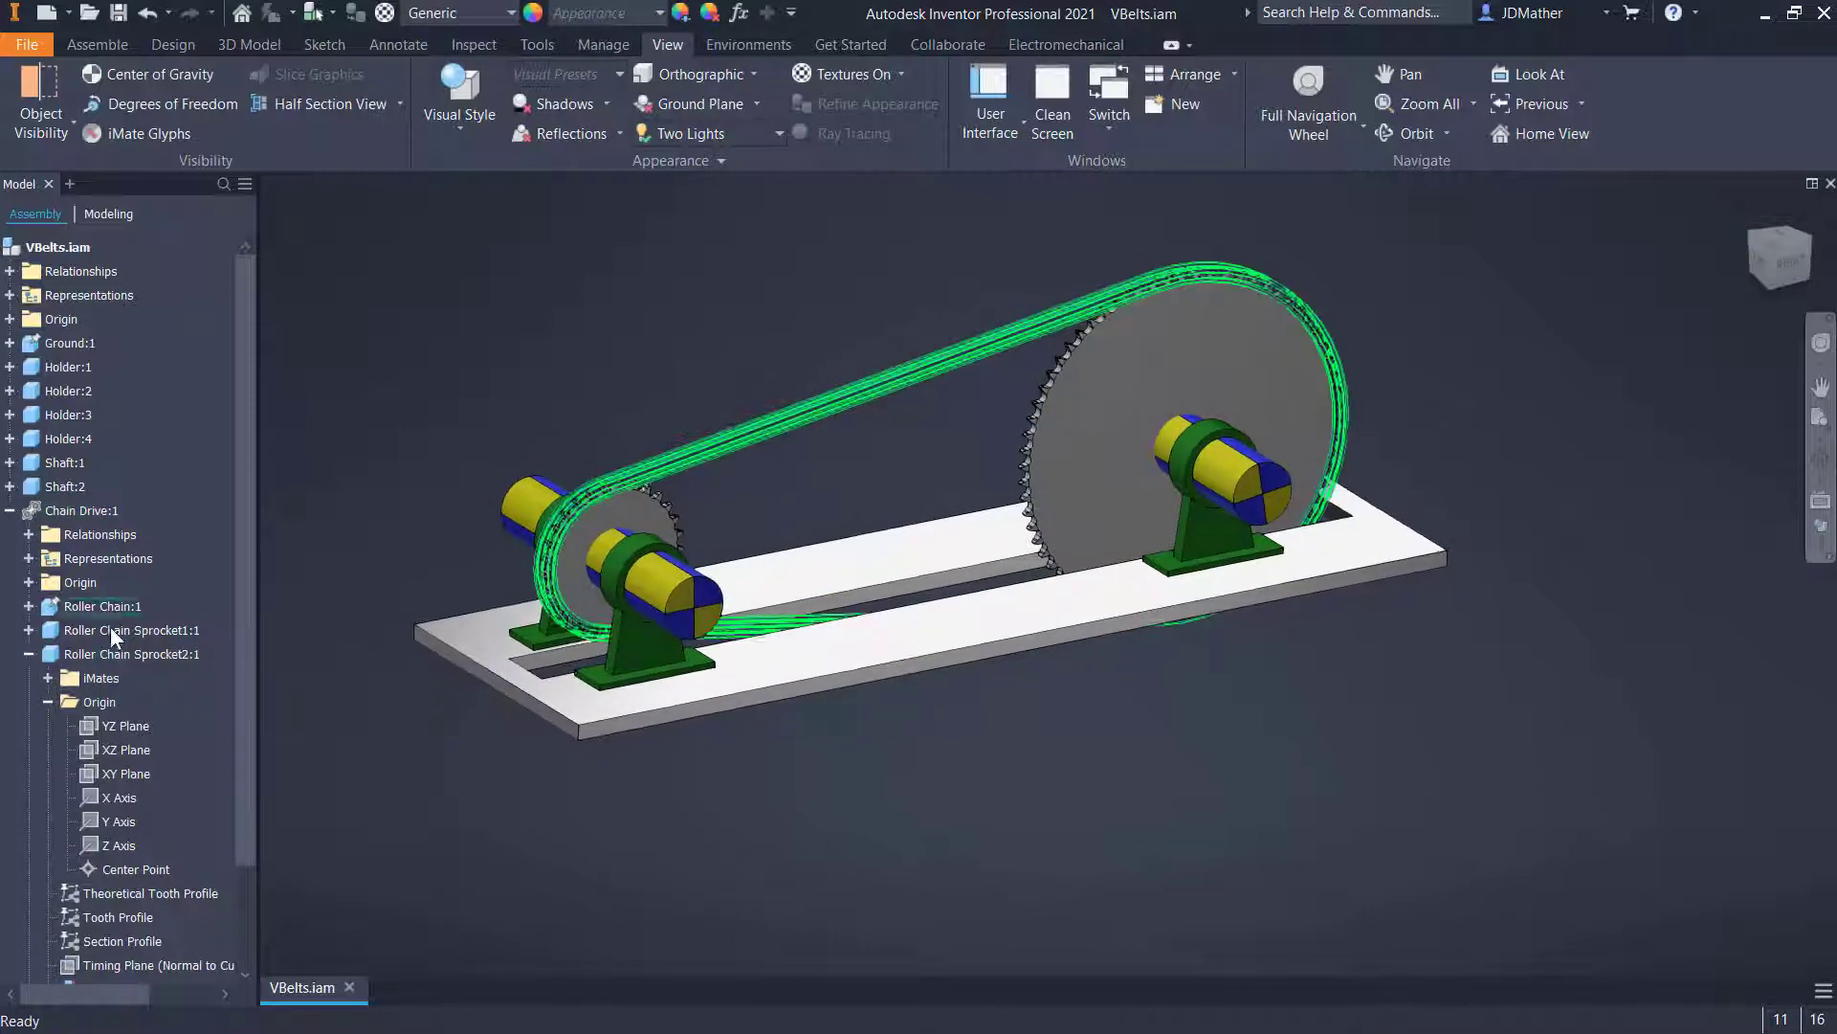
left_click(29, 653)
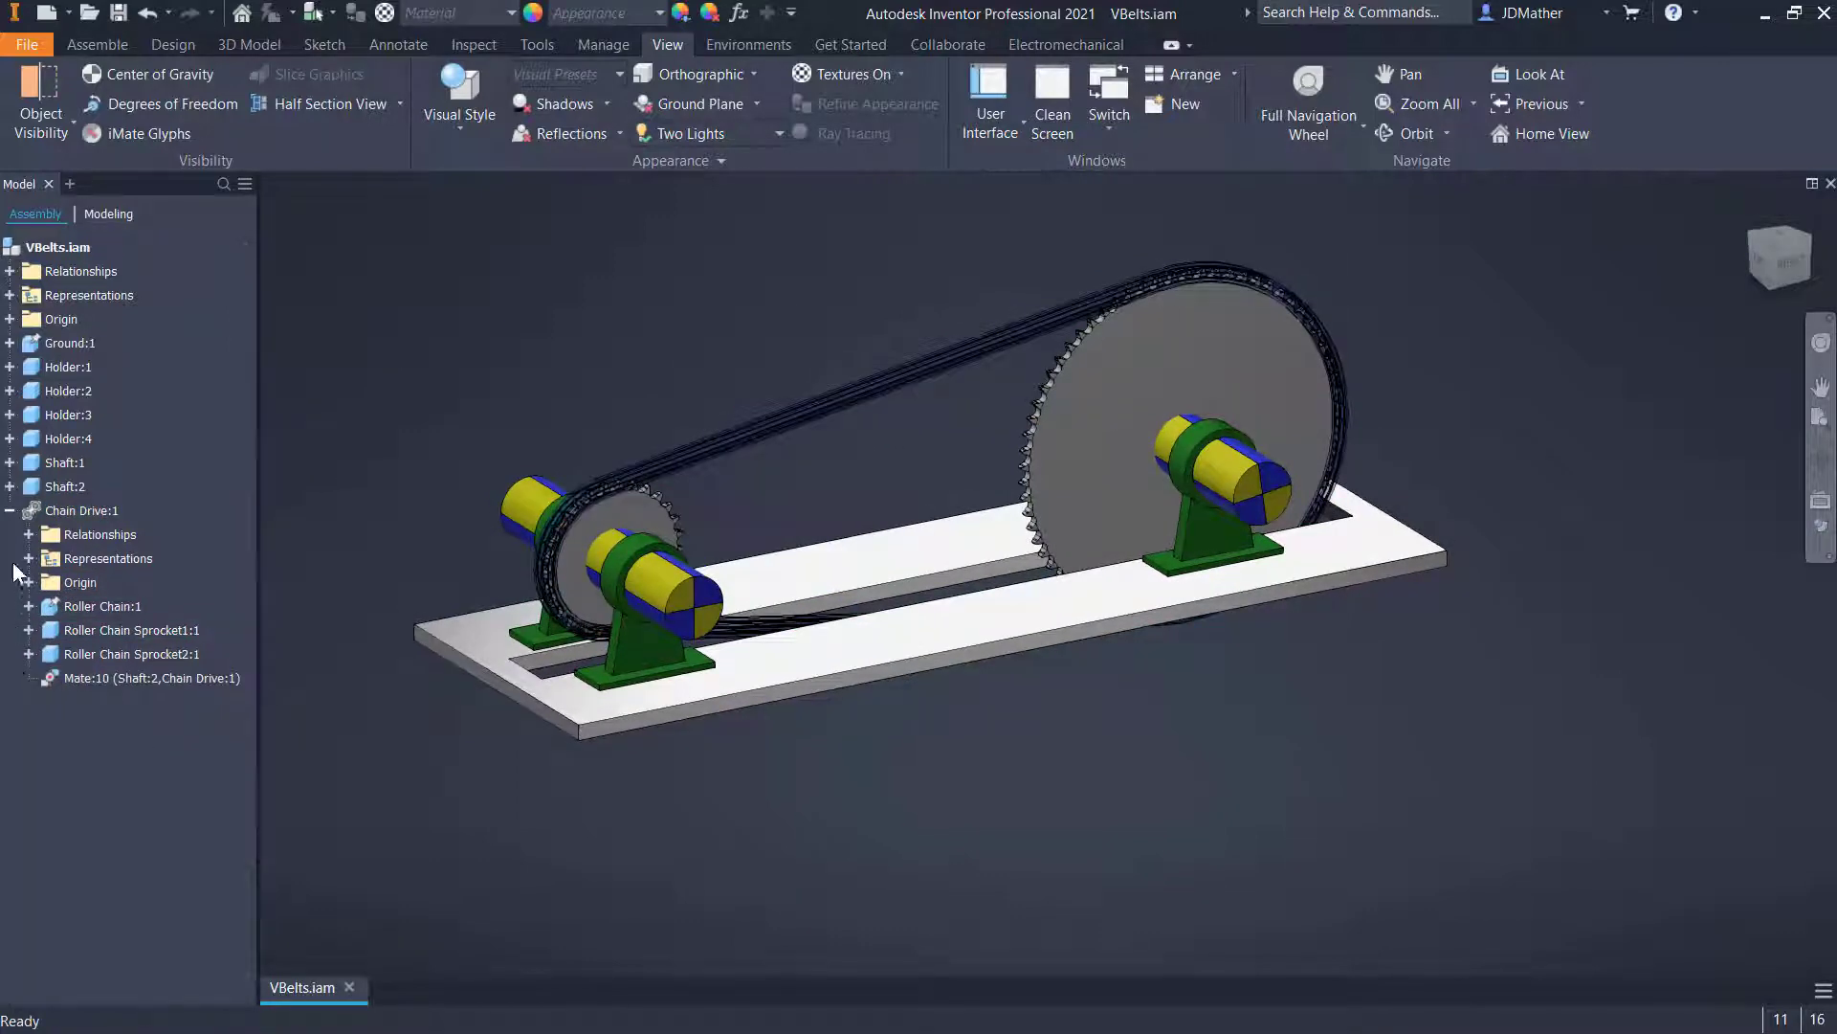
right_click(54, 511)
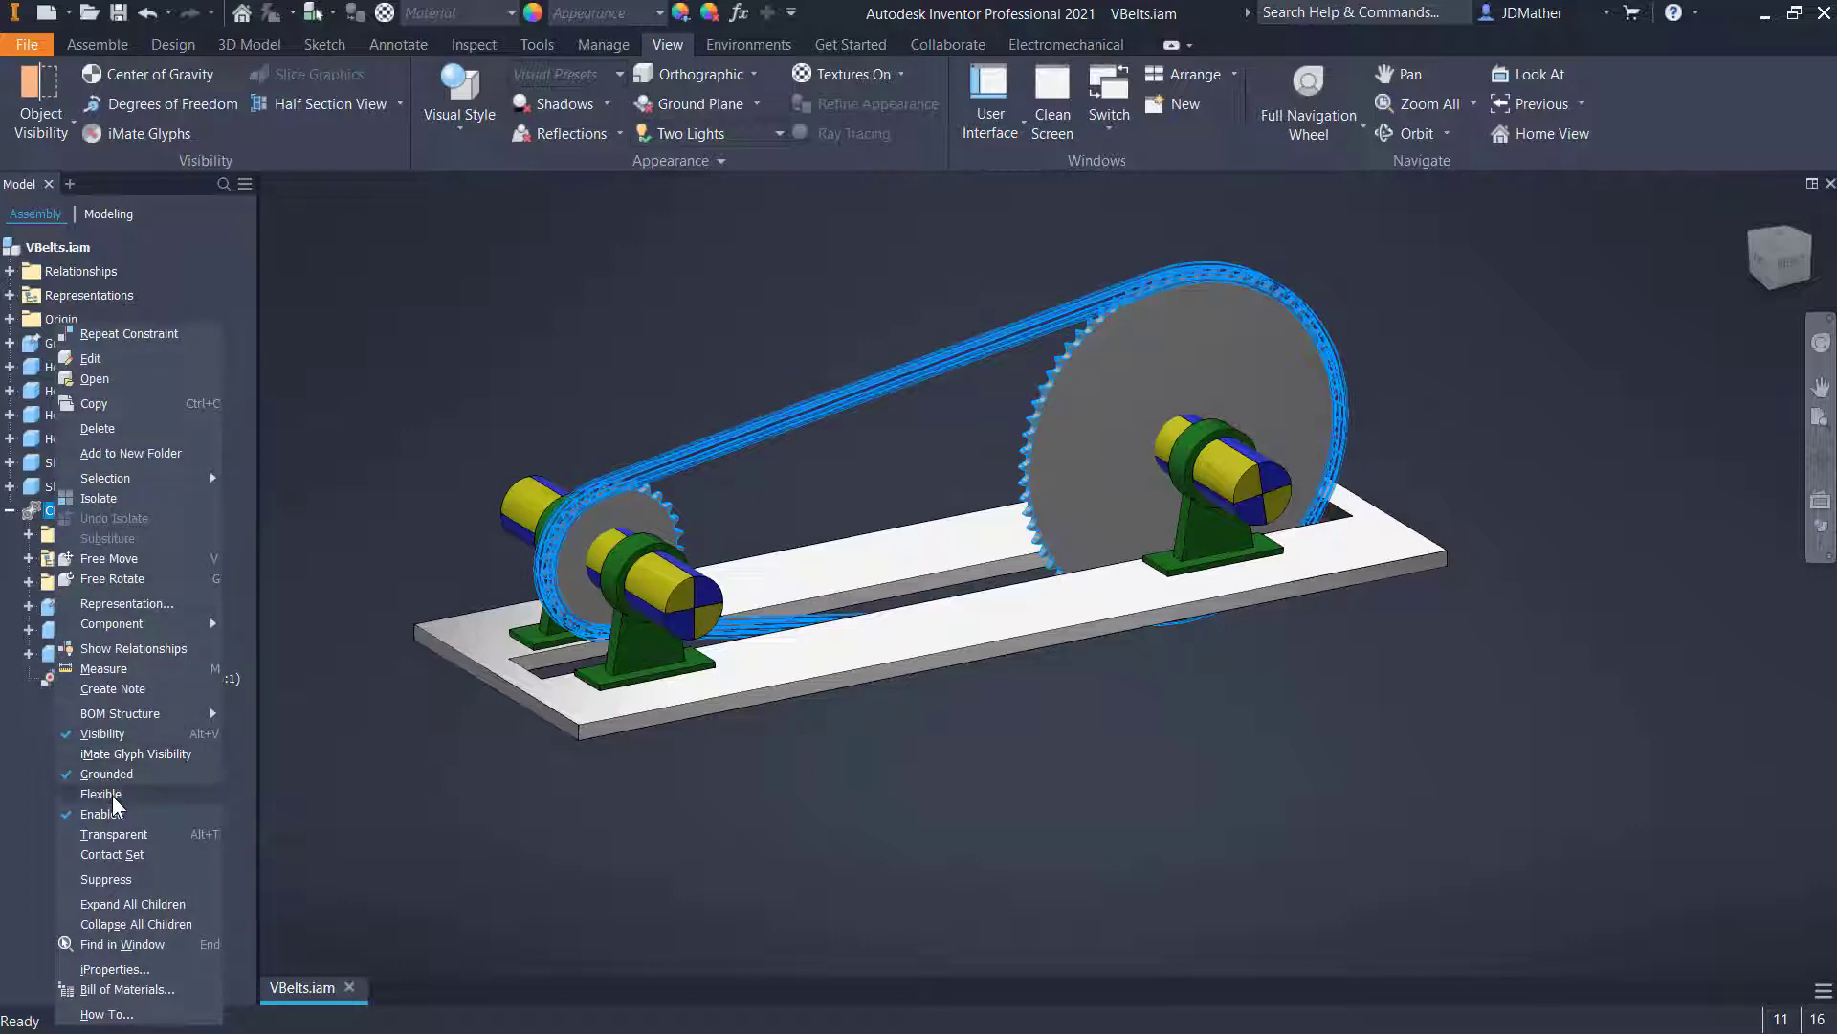
left_click(111, 795)
left_click(617, 782)
- Turn the large sprocket and the small sprocket by hand to check how the flexible chain drive moves
left_click_drag(1092, 478, 1120, 421)
left_click(779, 488)
scroll(718, 512, "down", 4)
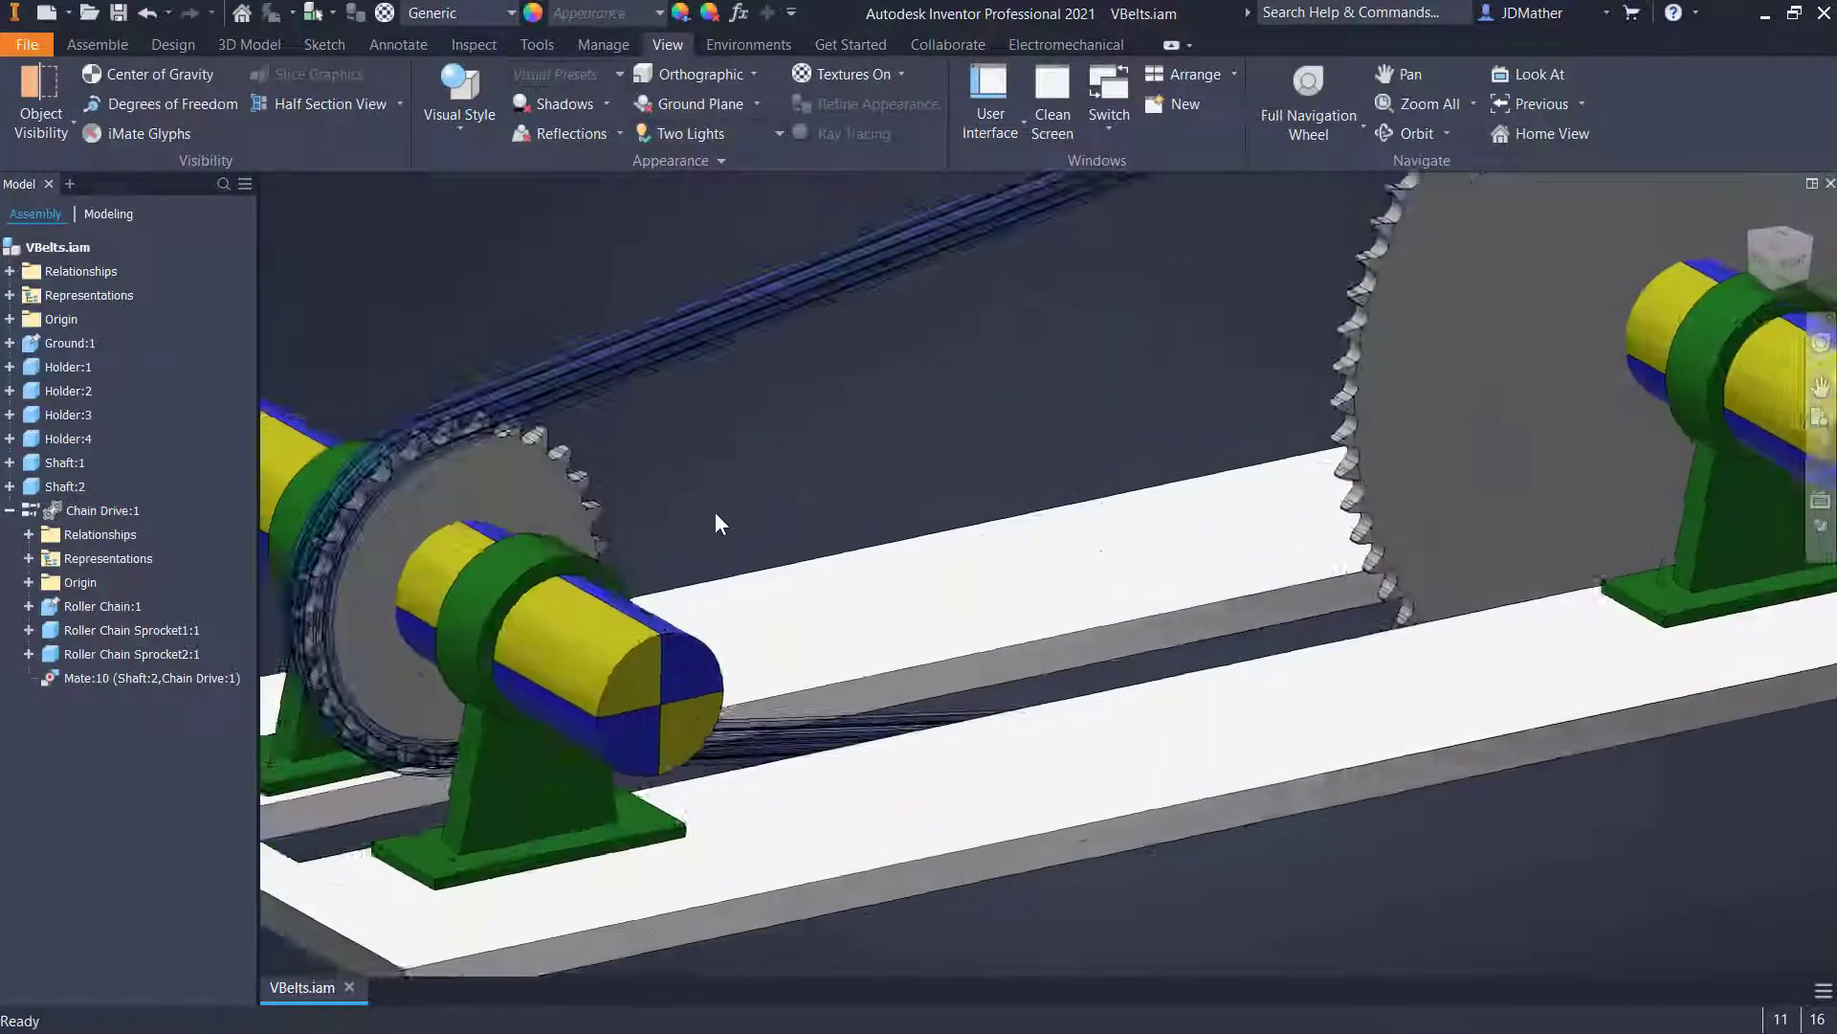
scroll(720, 513, "up", 2)
middle_click_drag(720, 513, 716, 543, "shift")
scroll(718, 555, "down", 1)
mouse_move(731, 581)
left_mouse_down()
mouse_move(823, 578)
mouse_move(822, 615)
mouse_move(759, 578)
left_mouse_up()
left_click(882, 531)
middle_click_drag(882, 531, 761, 594, "shift")
scroll(756, 598, "up", 1)
left_click_drag(735, 609, 595, 739)
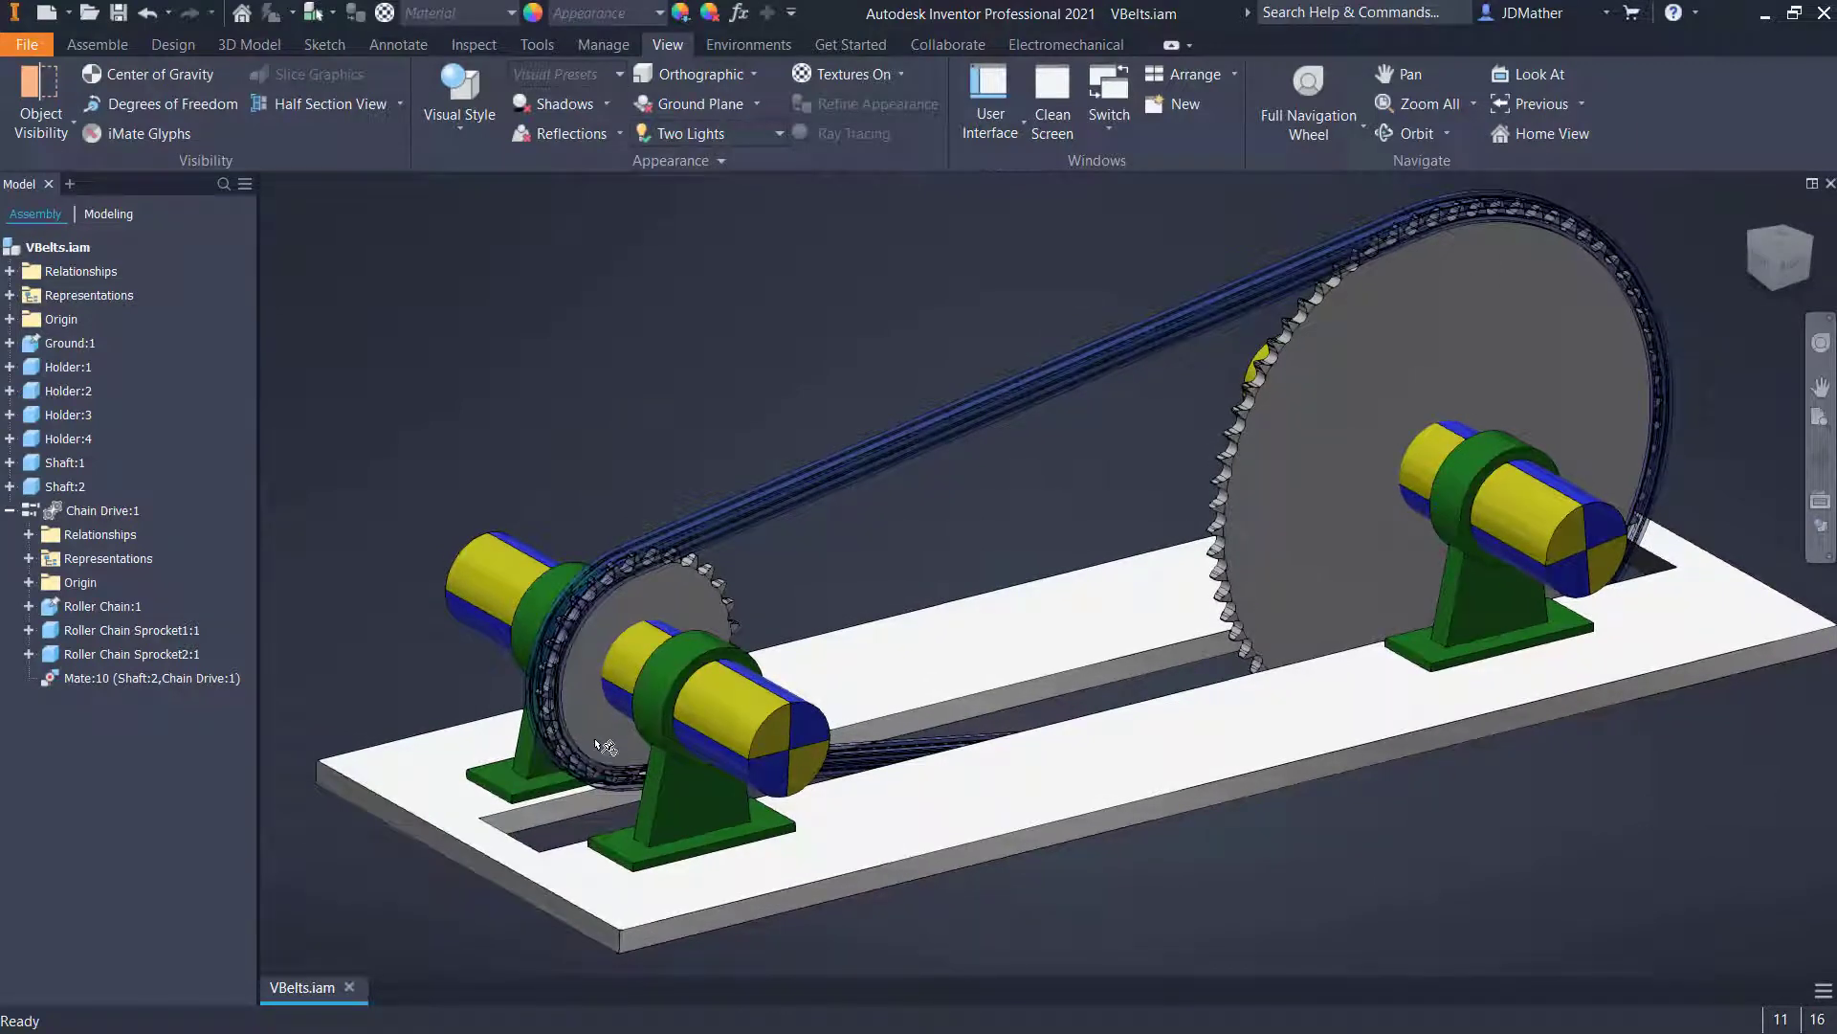
mouse_move(787, 797)
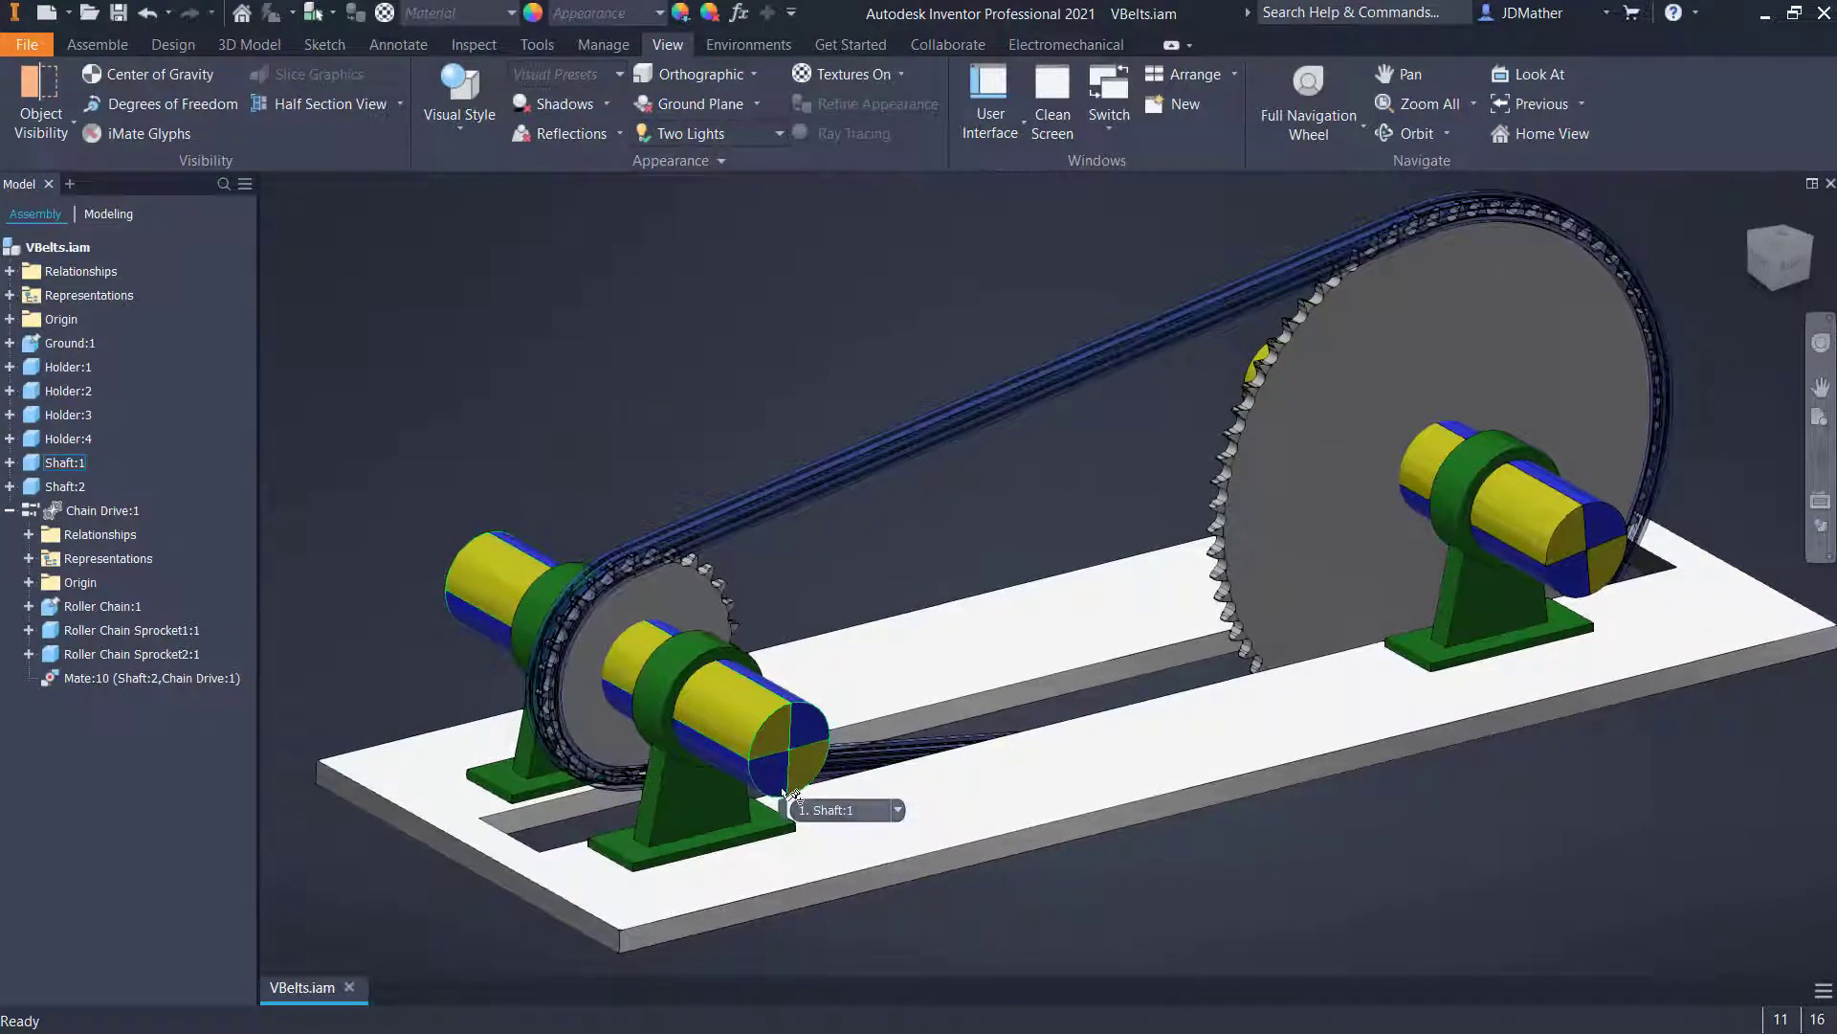